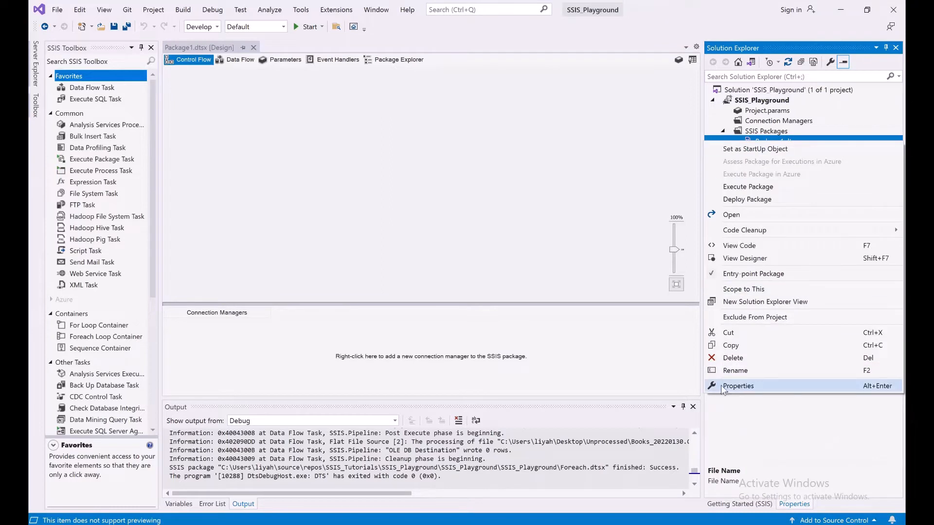
- Rename the Package1.dtsx package as ForEachContainer.dtsx and reload all changed files
click(734, 371)
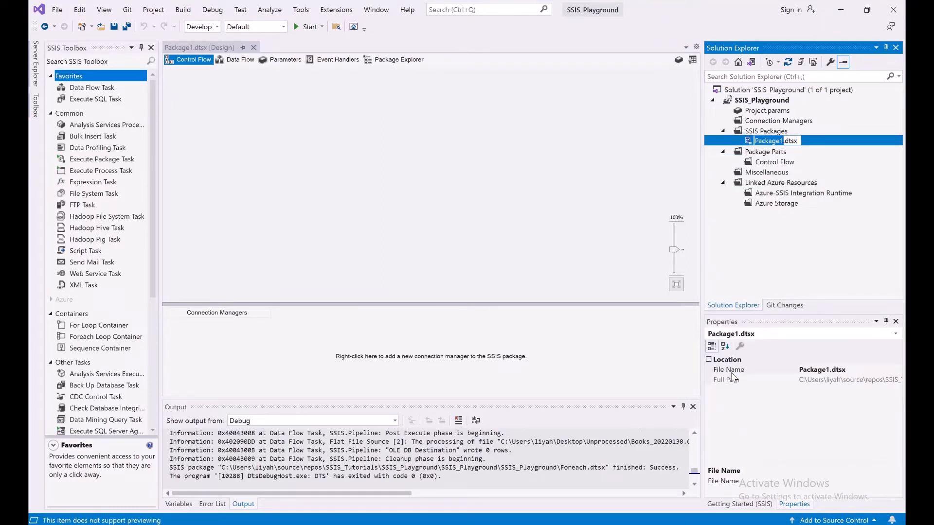
text(ForEachCont)
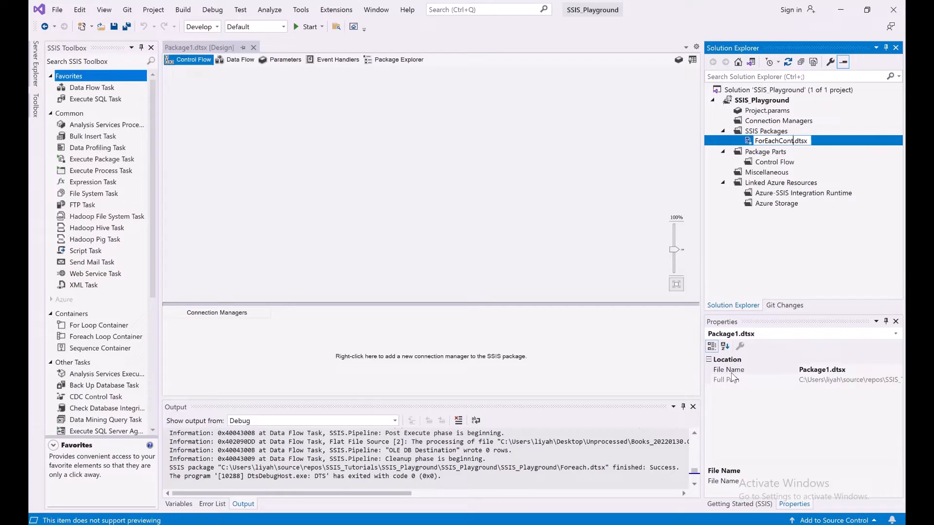
text(ainer)
key(Return)
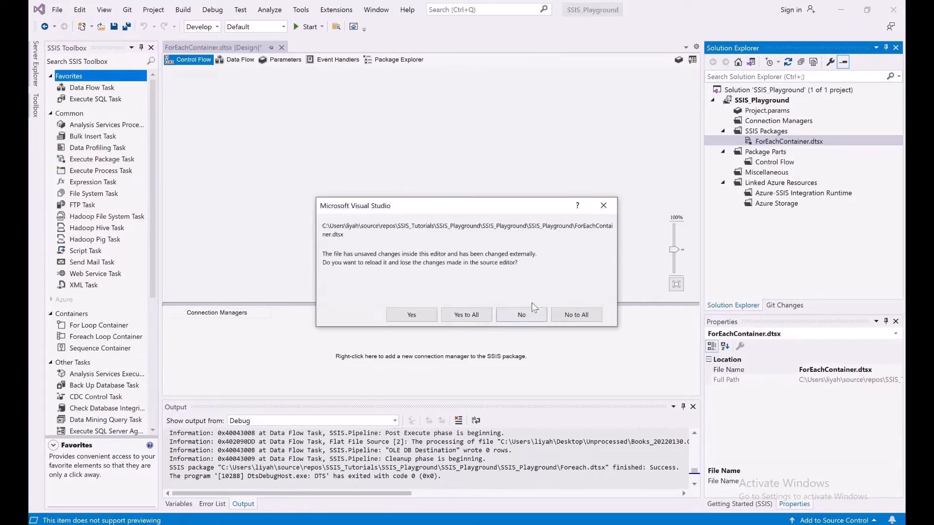
click(467, 315)
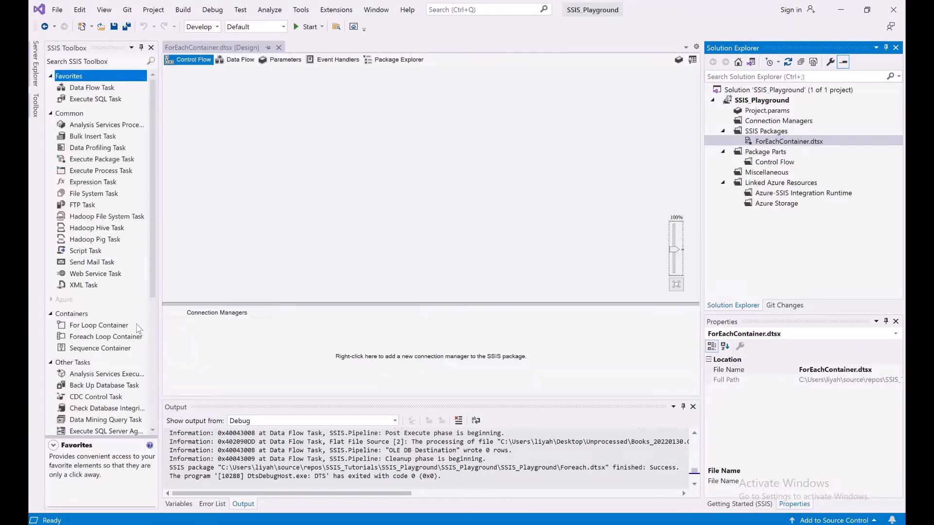
- Add a Foreach Loop Container to the control flow and enlarge it to make room for tasks
drag(125, 340, 420, 126)
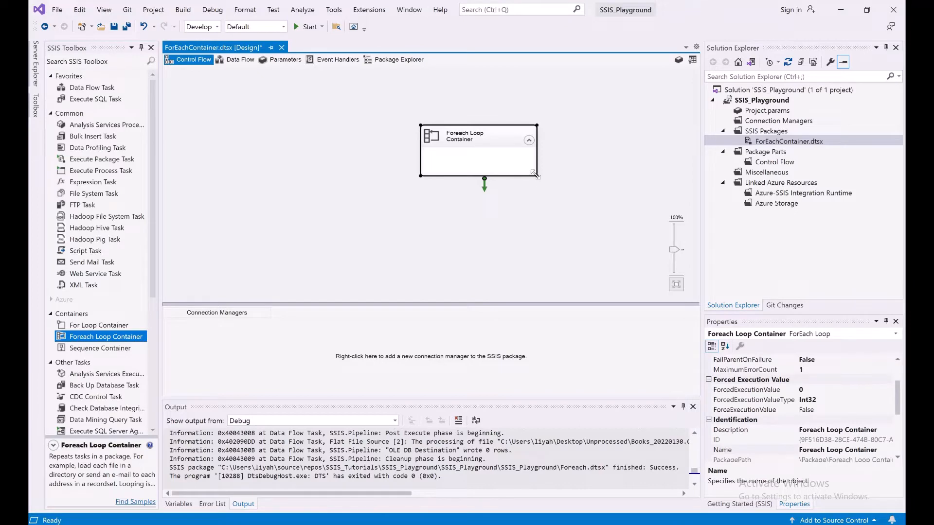
drag(537, 176, 568, 238)
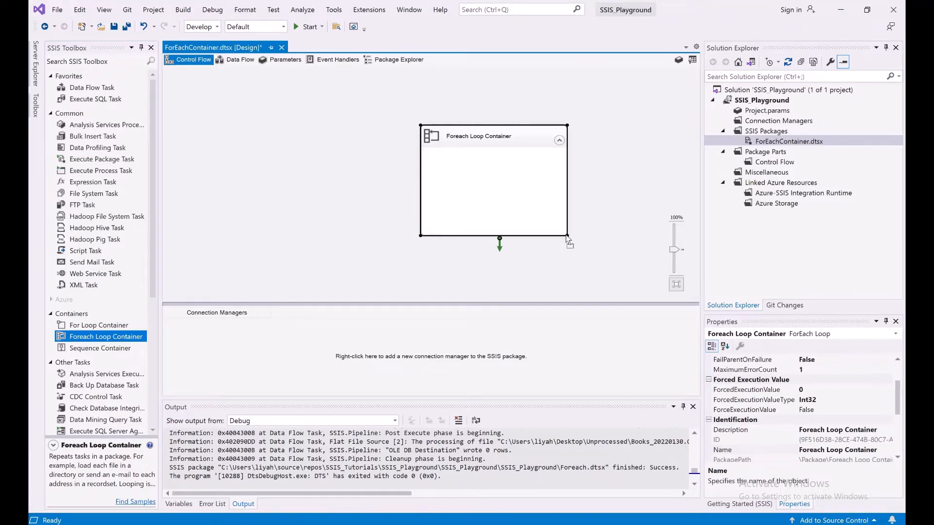
- Set the Foreach Loop Container's collection enumerator to Foreach File Enumerator
right_click(525, 143)
click(548, 150)
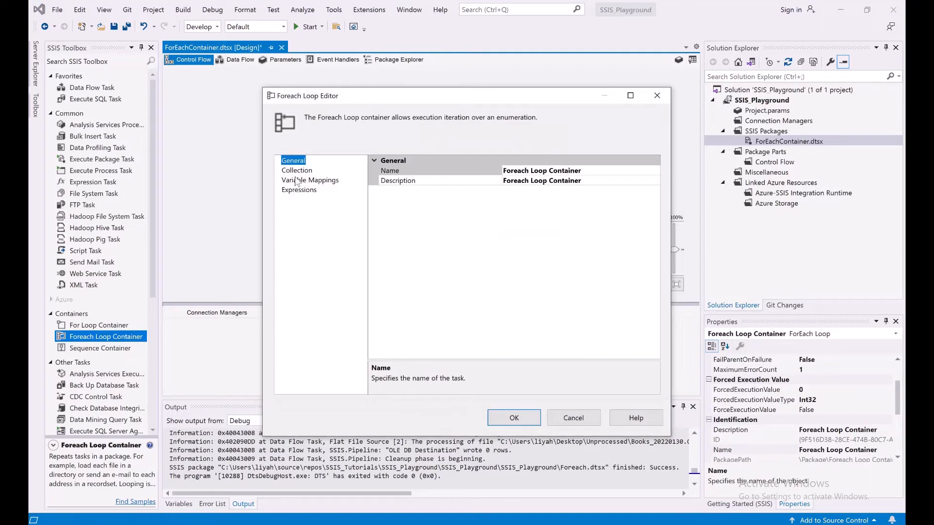
click(317, 171)
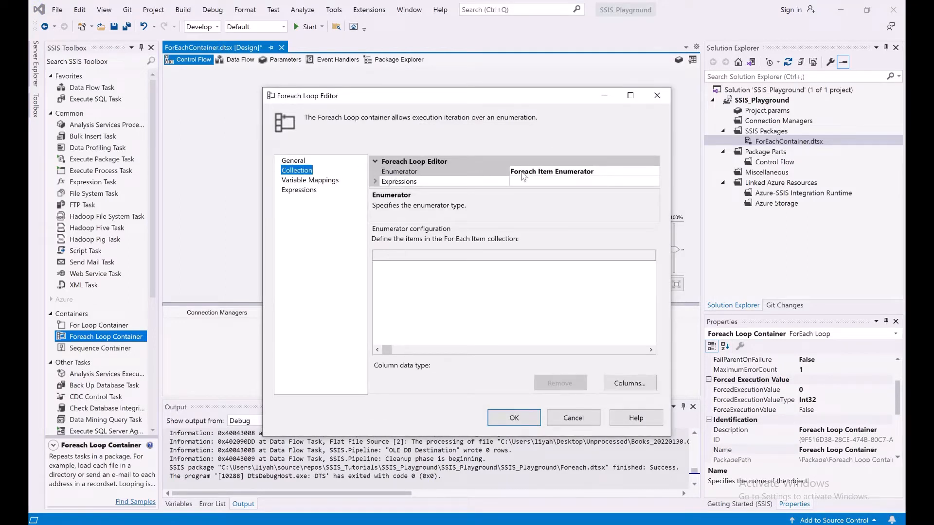
click(571, 175)
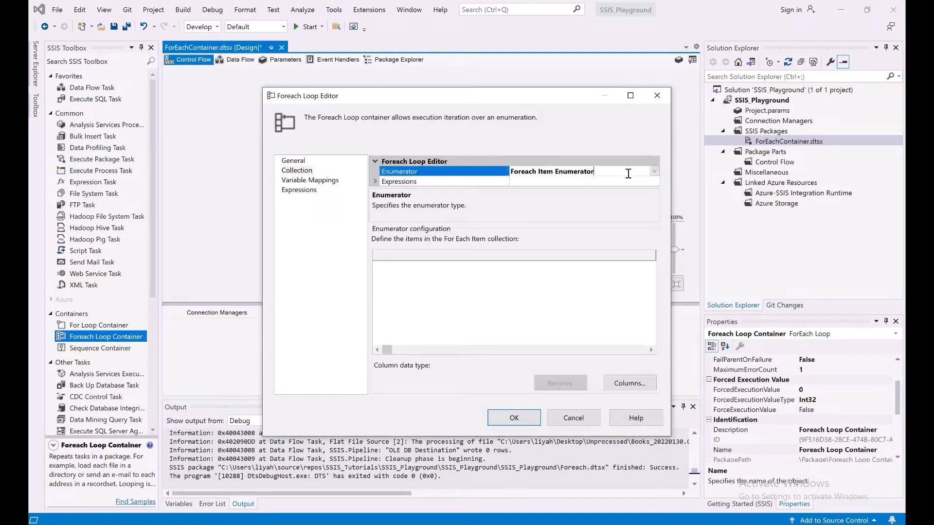
click(654, 172)
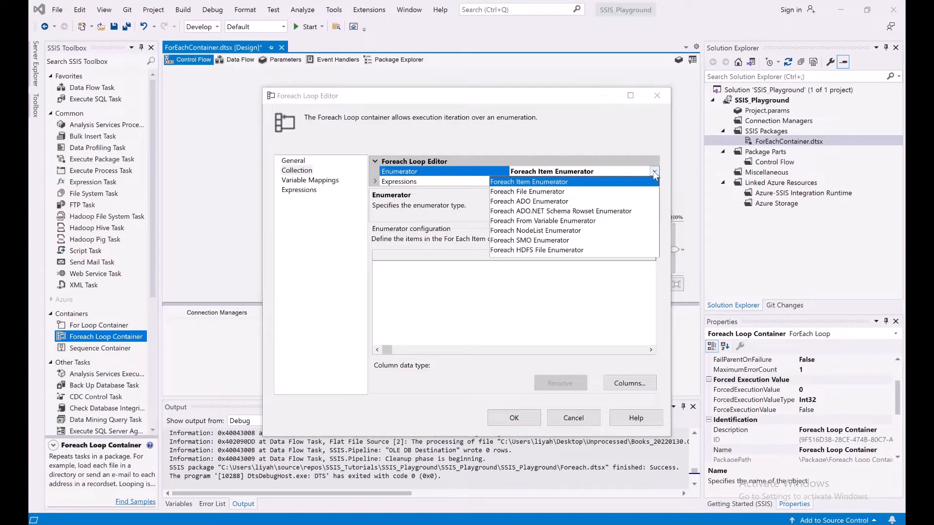
click(549, 191)
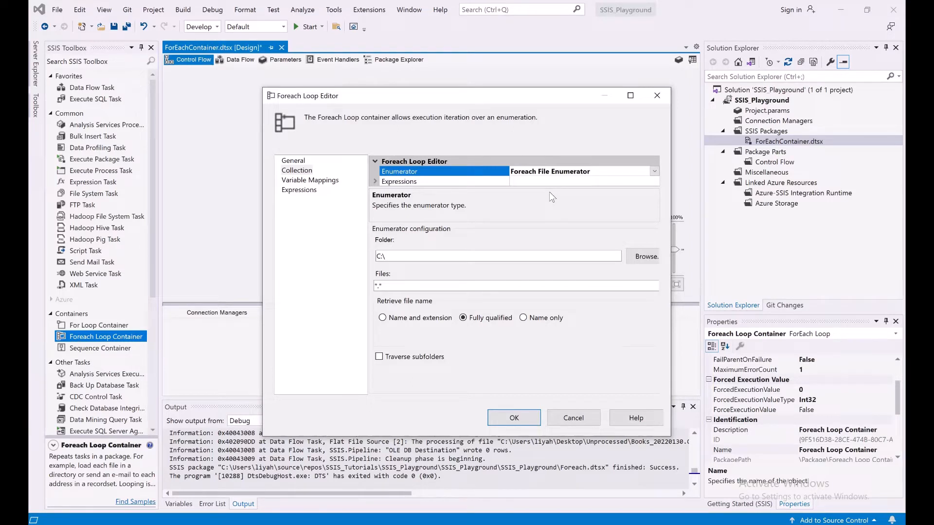
click(532, 182)
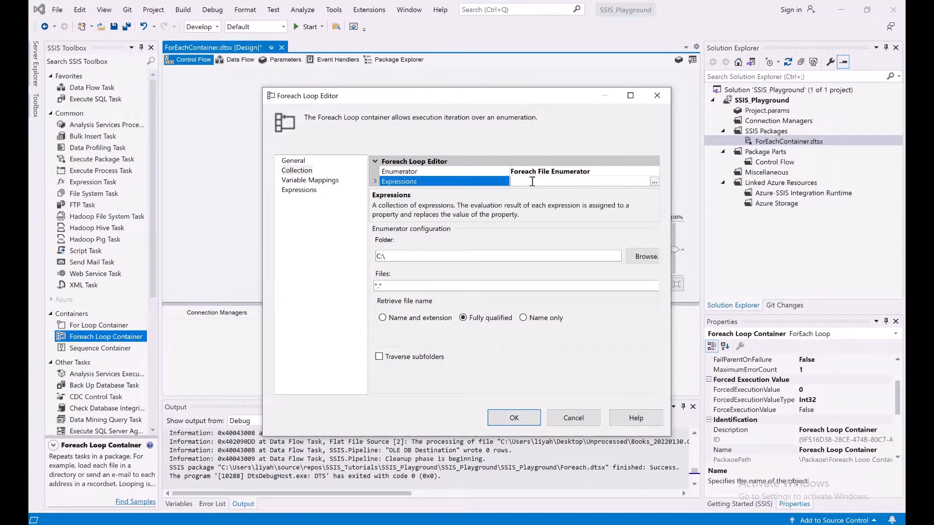
click(655, 171)
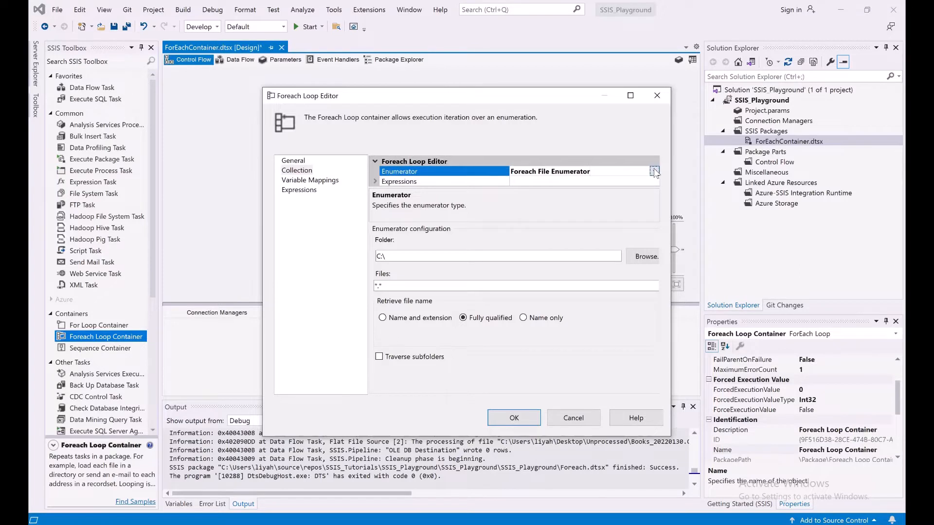
click(654, 171)
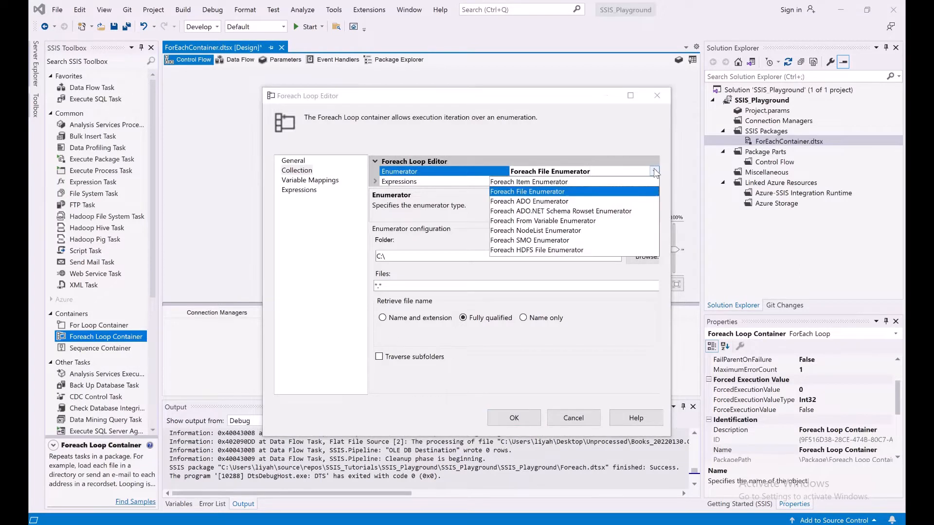
click(573, 192)
click(617, 183)
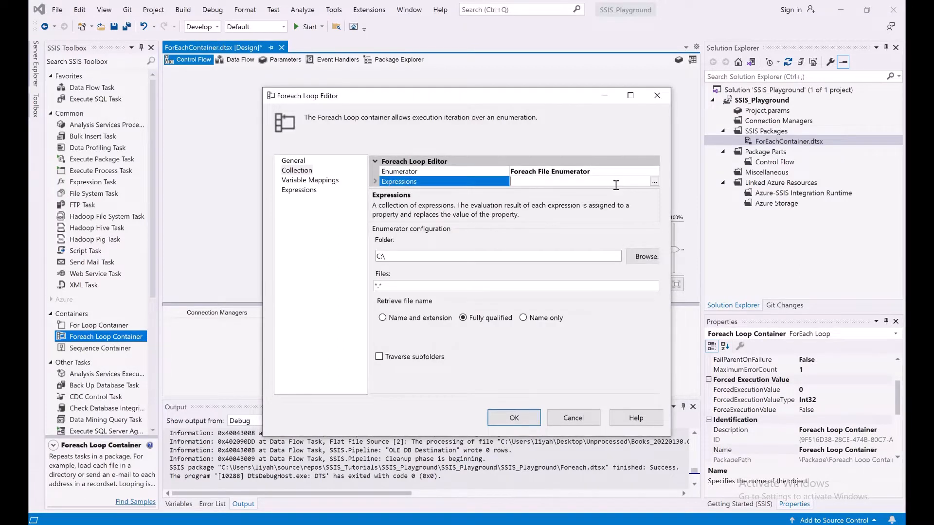
click(654, 182)
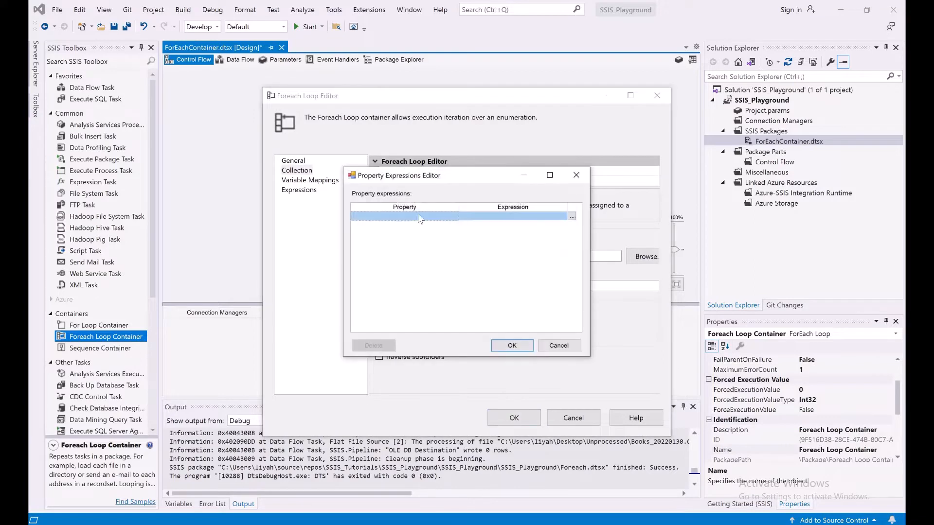
click(453, 216)
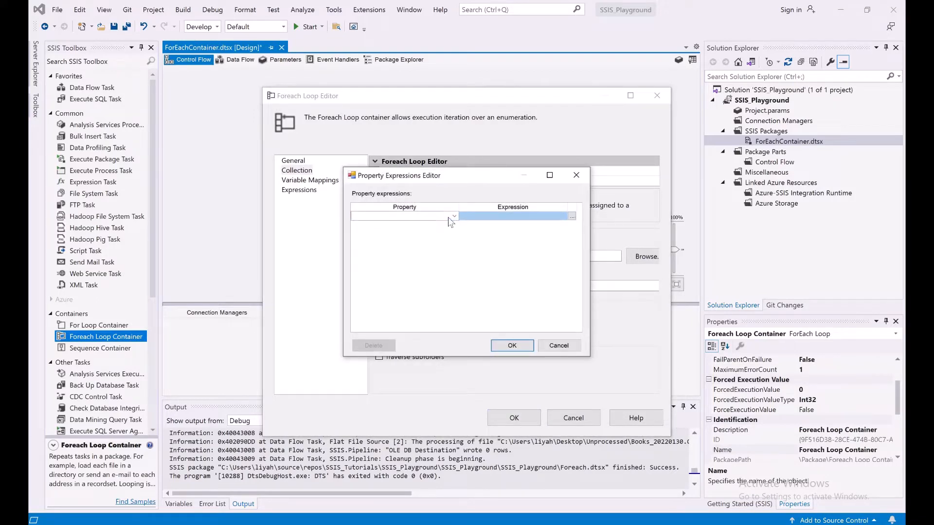
click(454, 216)
click(387, 237)
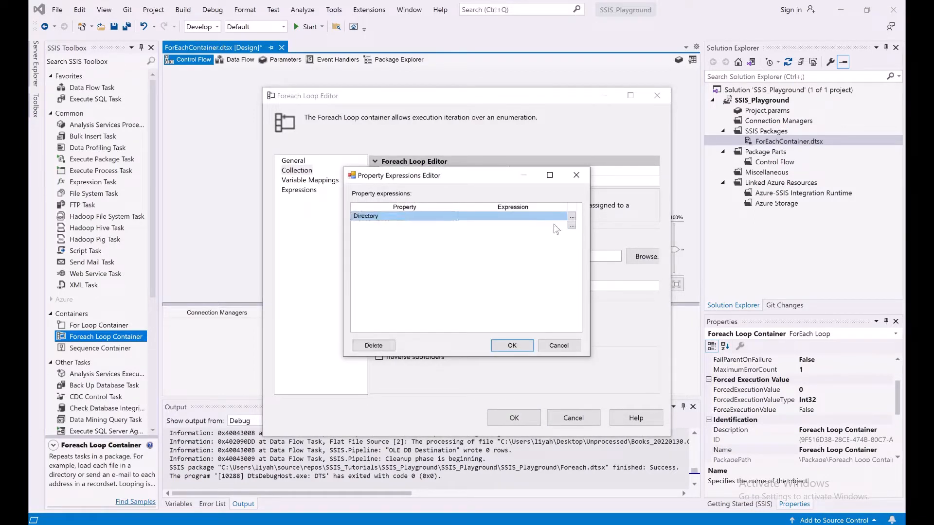
click(572, 219)
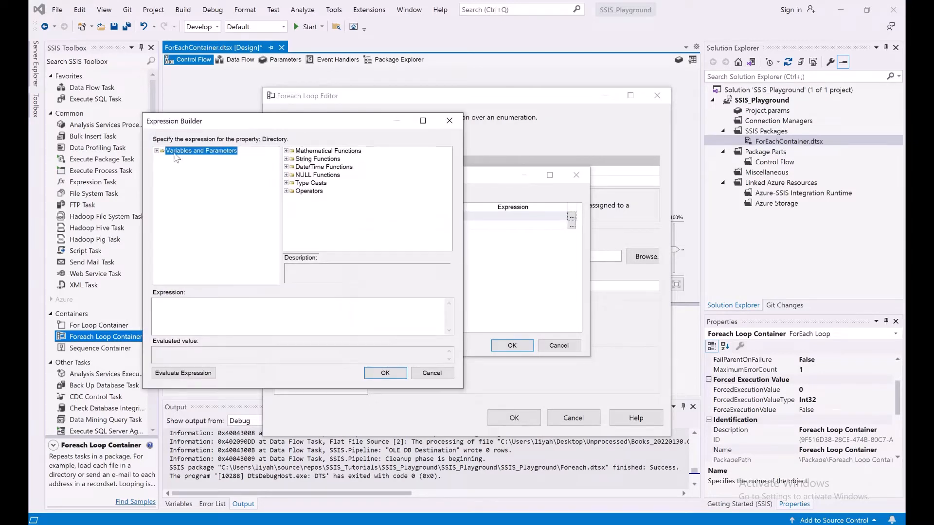
click(157, 151)
click(163, 159)
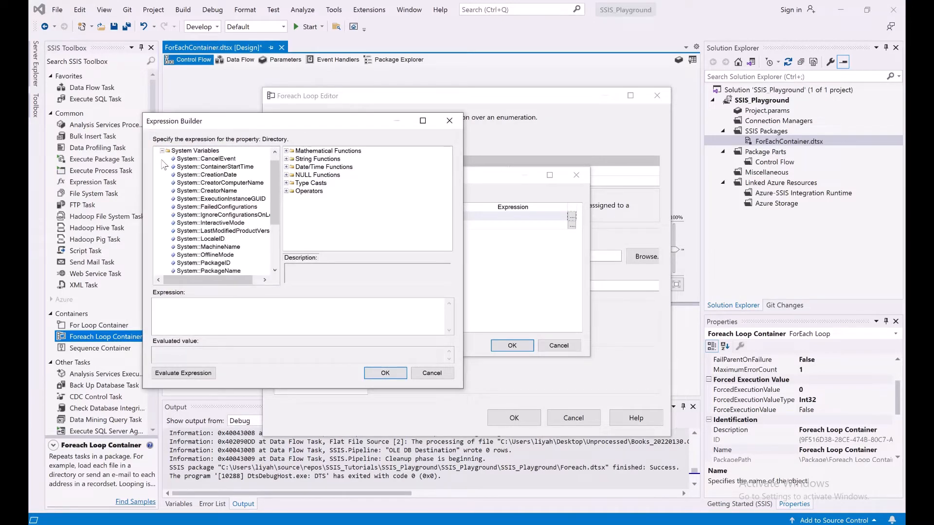
scroll(233, 215, down, 4)
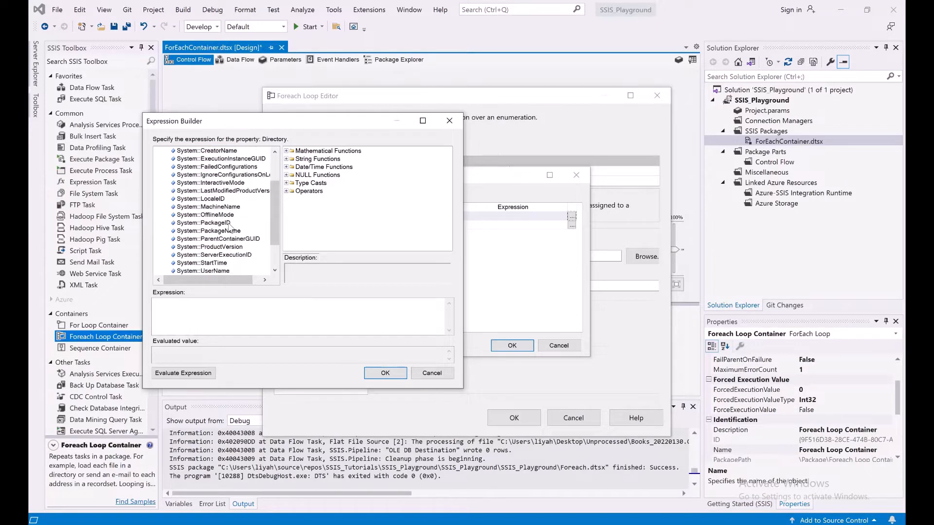
scroll(231, 227, up, 4)
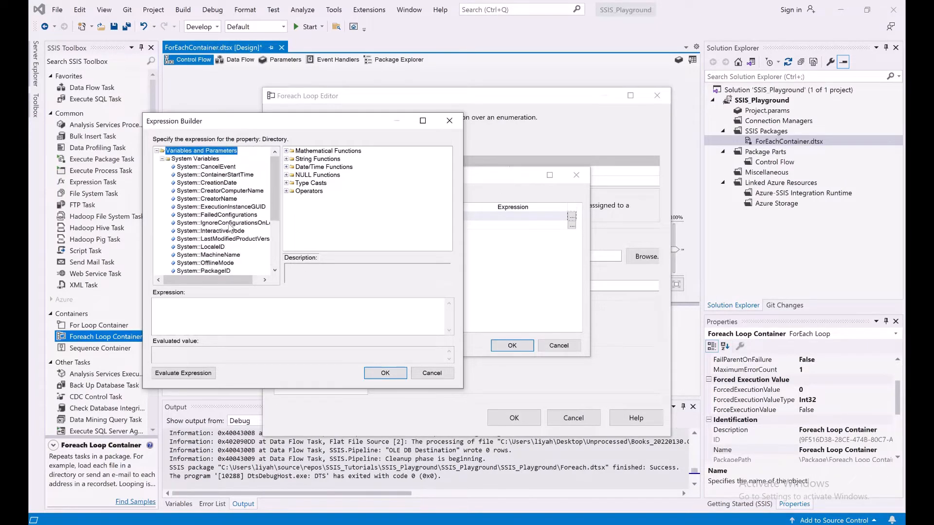
click(157, 152)
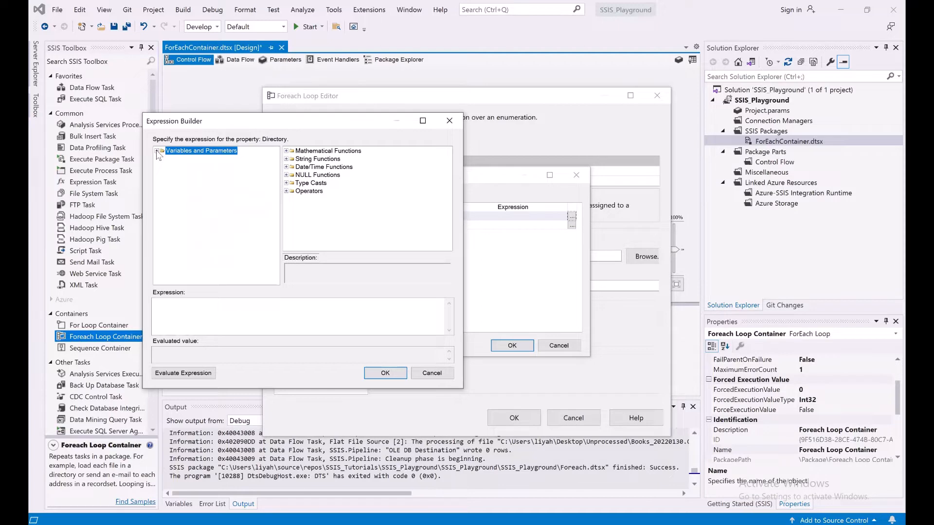
click(384, 374)
click(450, 292)
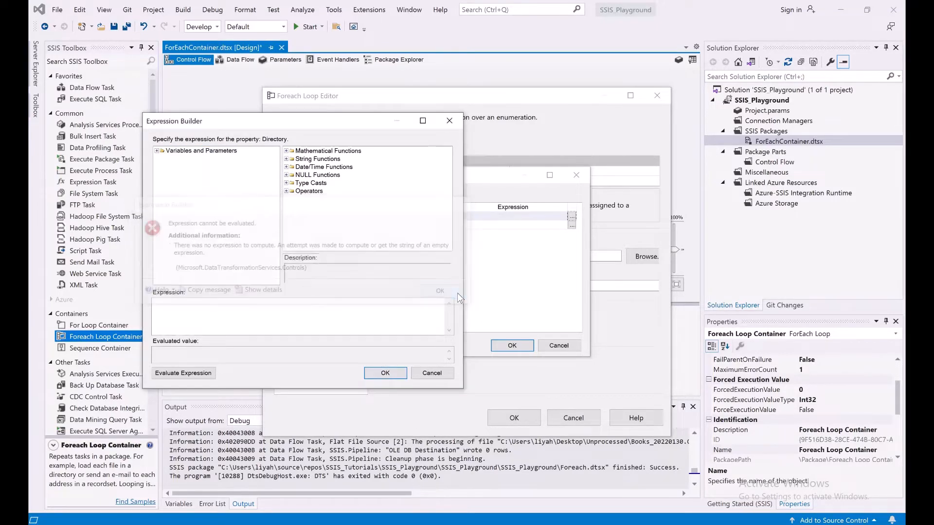
click(443, 373)
click(516, 347)
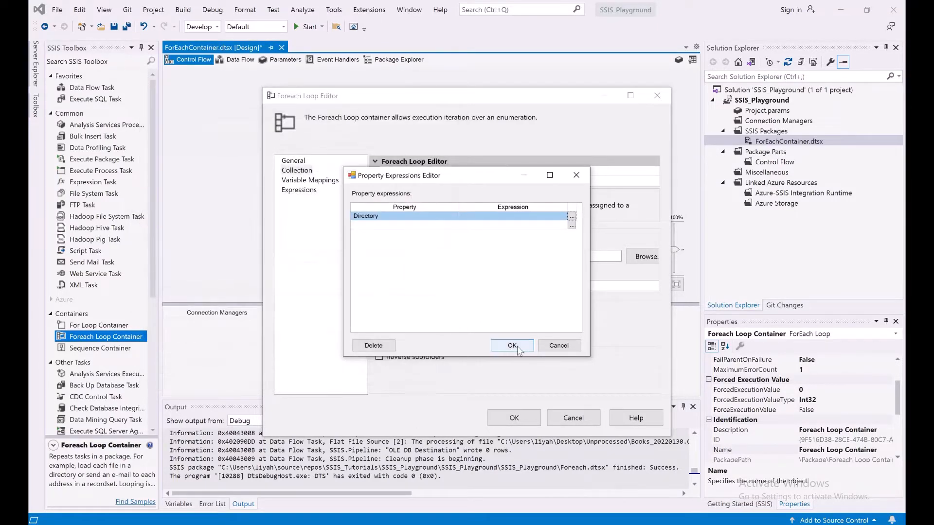
click(609, 285)
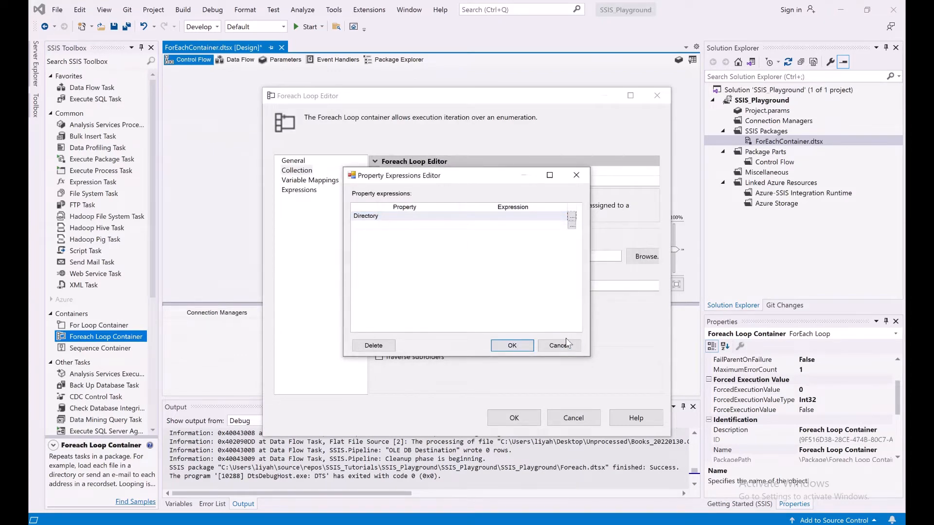
click(565, 341)
- Accept the Foreach Loop settings and add a package parameter named CSVFolderPath
click(539, 419)
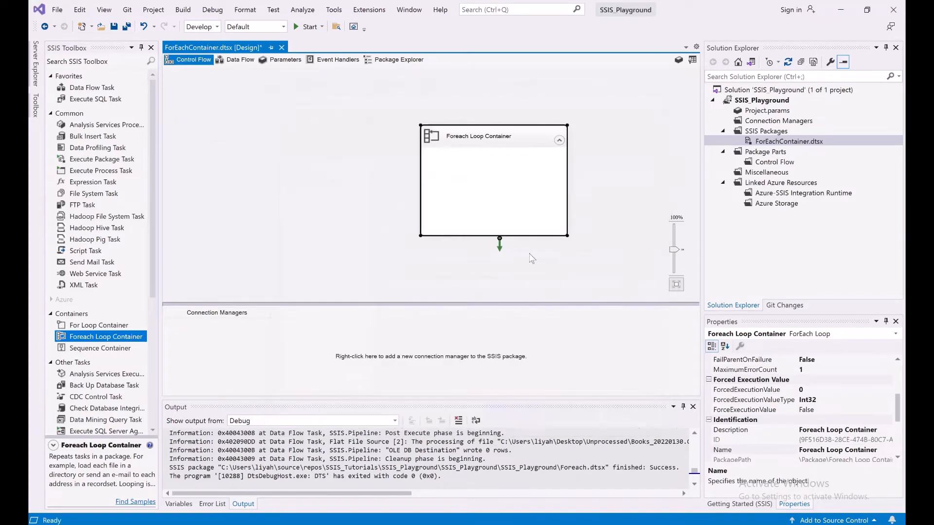
click(278, 60)
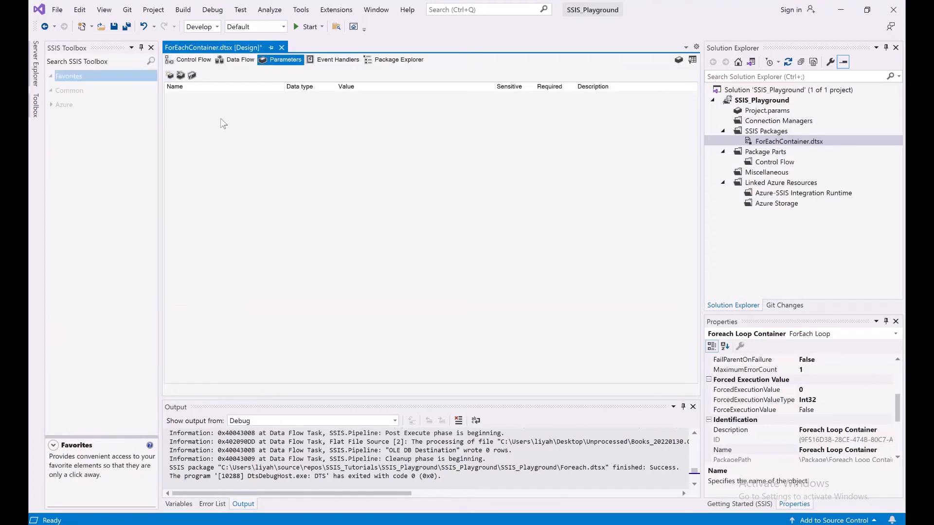
click(170, 75)
click(204, 95)
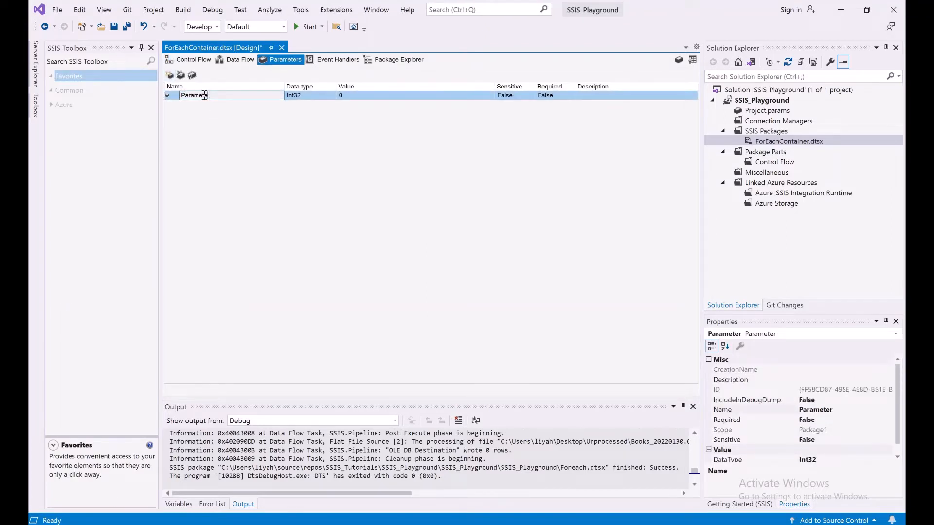
key(BackSpace)
key(BackSpace)
key(BackSpace)
key(BackSpace)
key(BackSpace)
key(BackSpace)
text(CSV)
- Set the CSVFolderPath parameter's data type to String
click(325, 100)
click(334, 96)
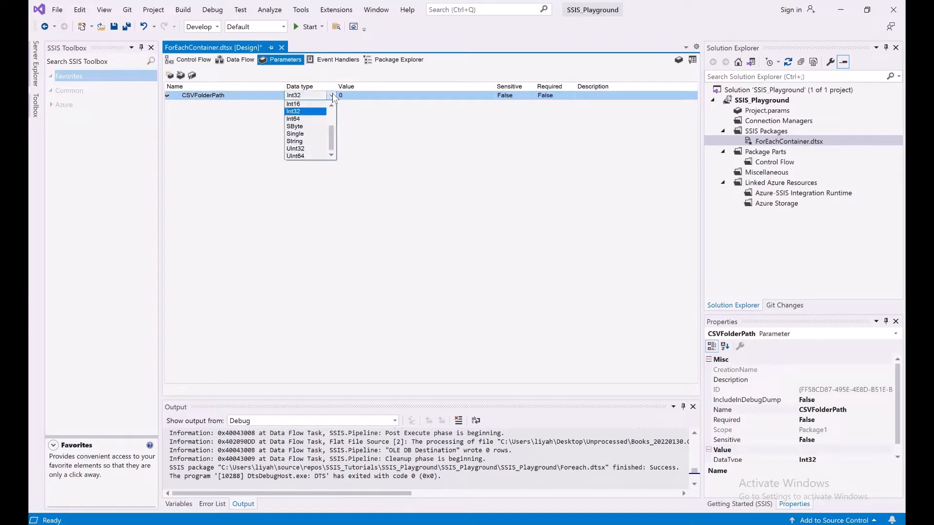
click(331, 128)
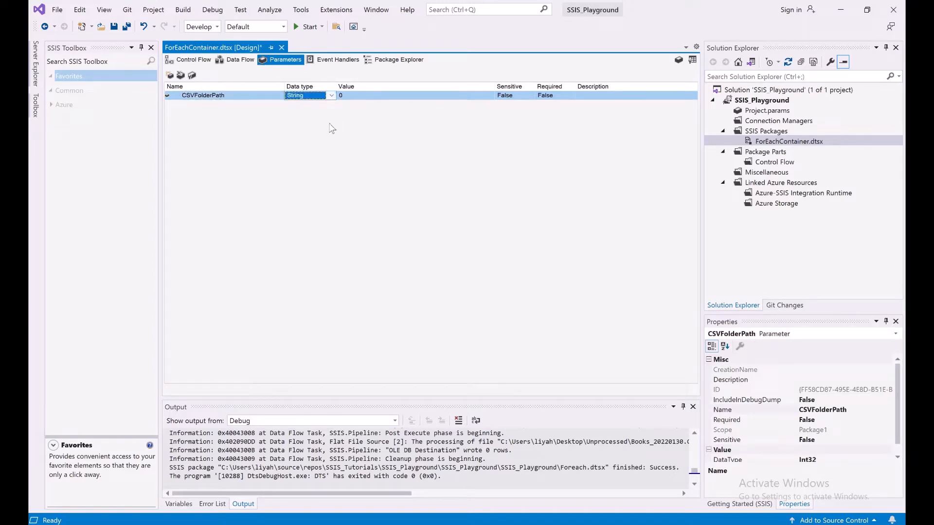
- Copy the path of the desktop's Unprocessed folder from File Explorer and enter it as the CSVFolderPath parameter's value
click(399, 97)
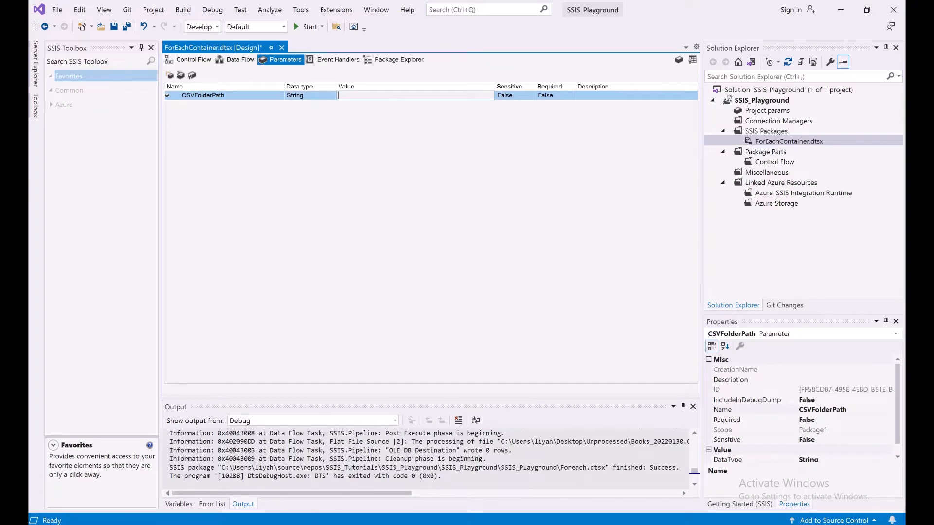
click(318, 524)
click(355, 225)
key(ctrl+c)
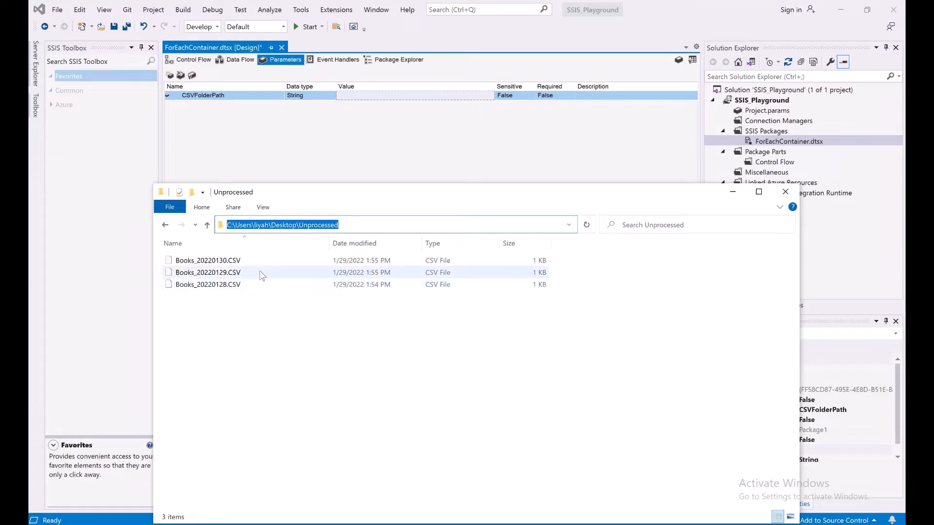
click(381, 151)
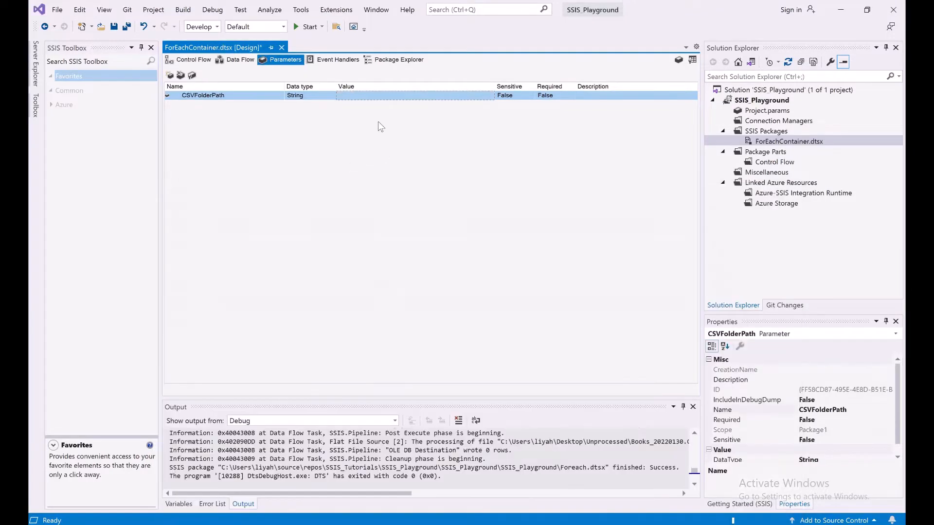
click(358, 98)
key(ctrl+v)
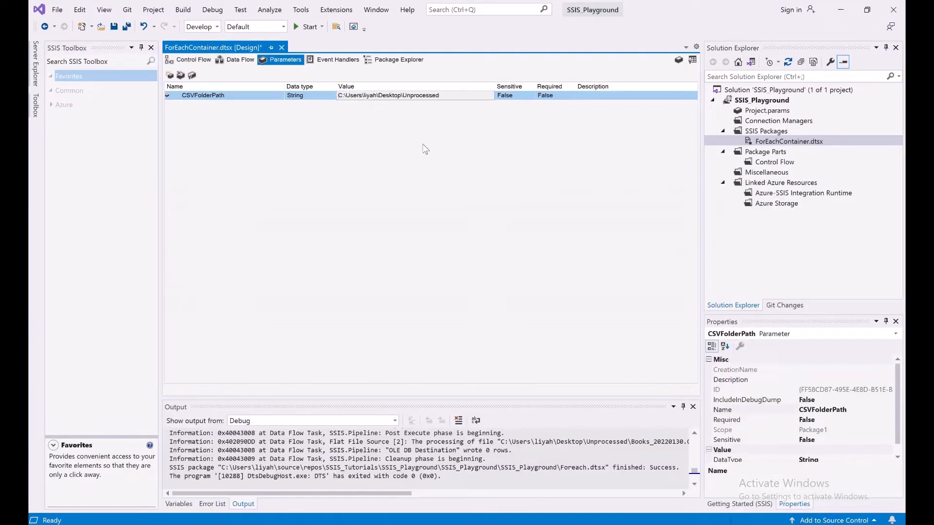
- Commit the parameter value and open the property expressions of the Foreach Loop Container's collection
key(Return)
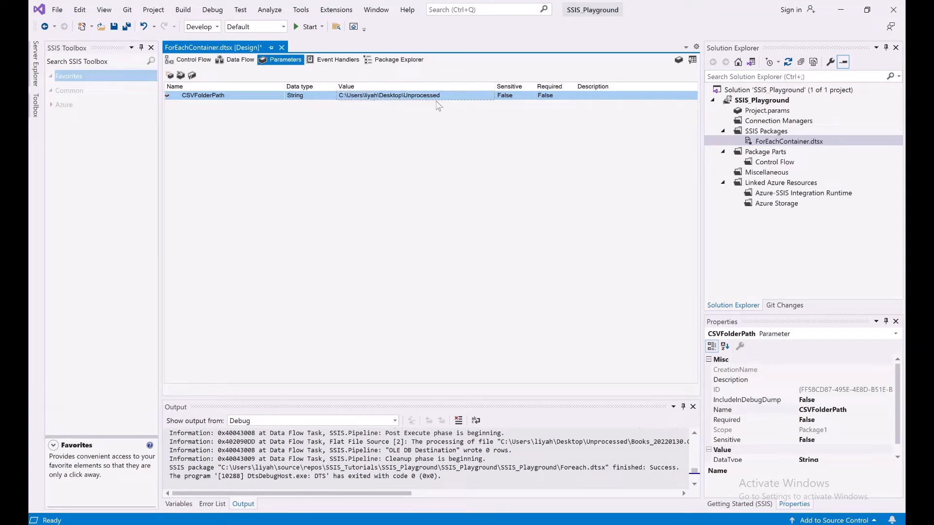
click(189, 60)
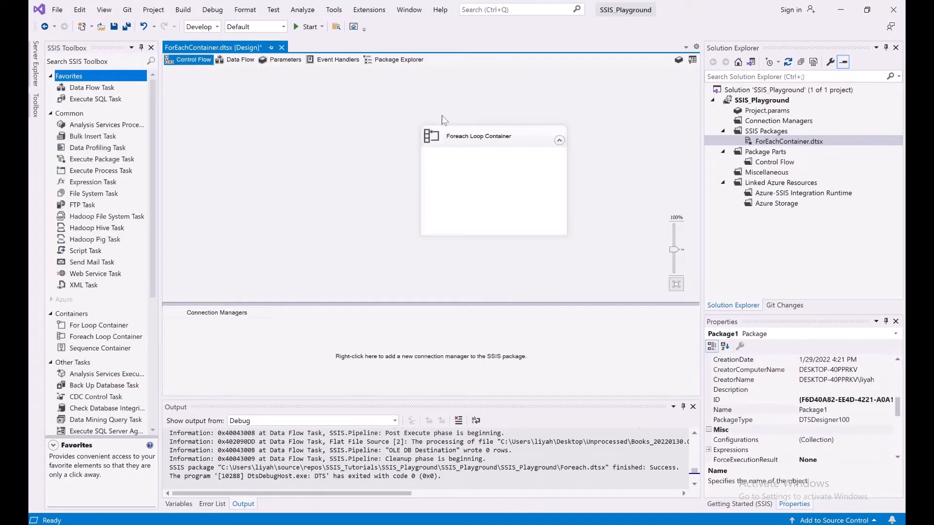
right_click(474, 136)
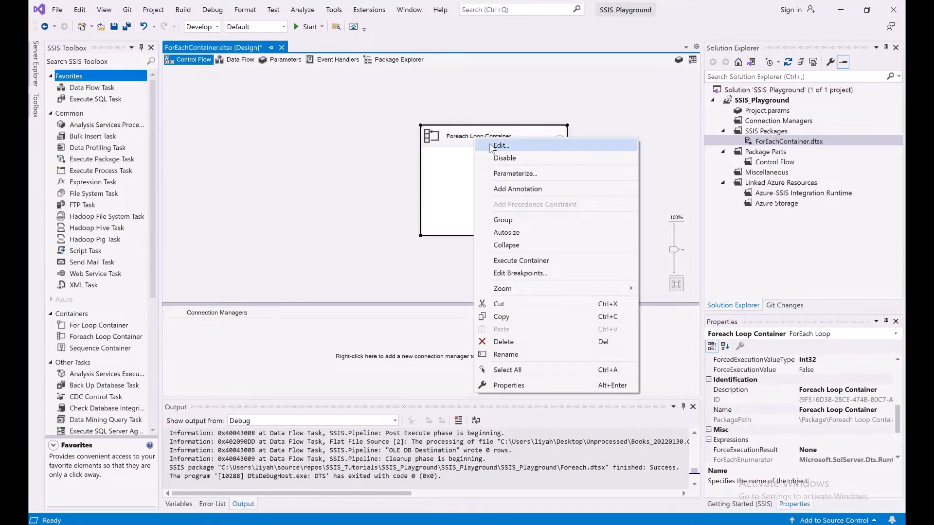
click(490, 144)
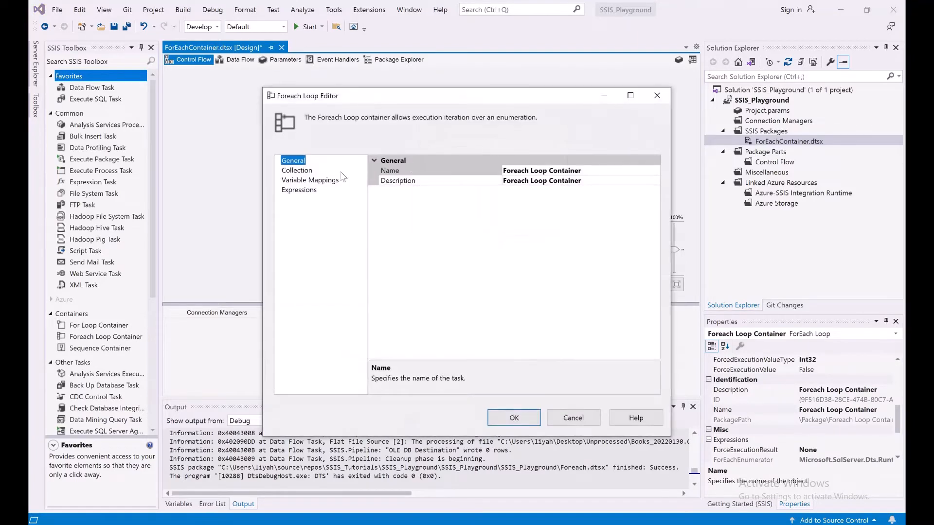
click(307, 171)
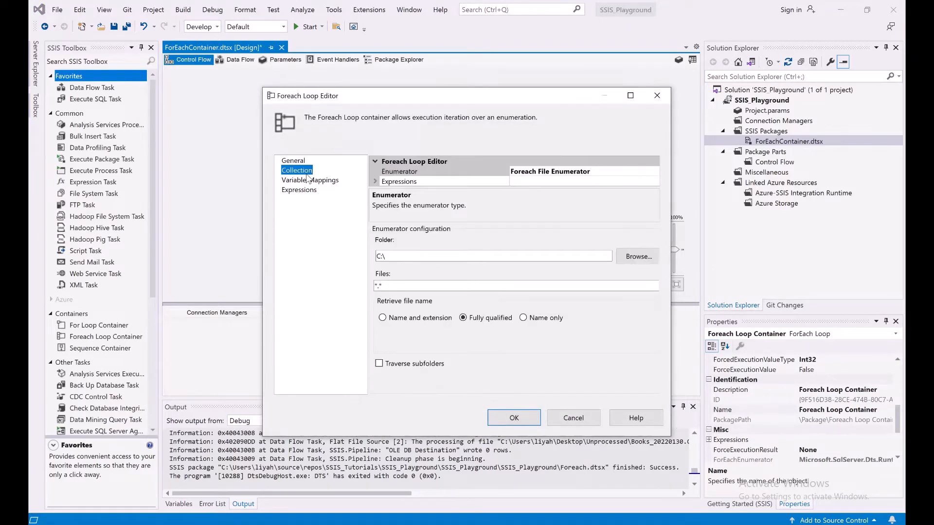
click(558, 182)
click(655, 182)
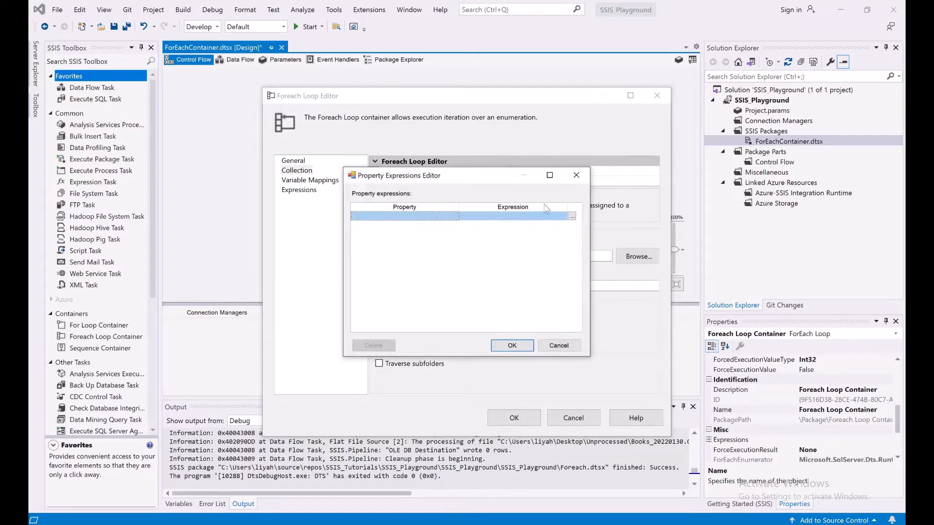
- Assign the expression @[$Package::CSVFolderPath] to the enumerator's Directory property, evaluate it and accept the property expressions
click(415, 216)
click(455, 216)
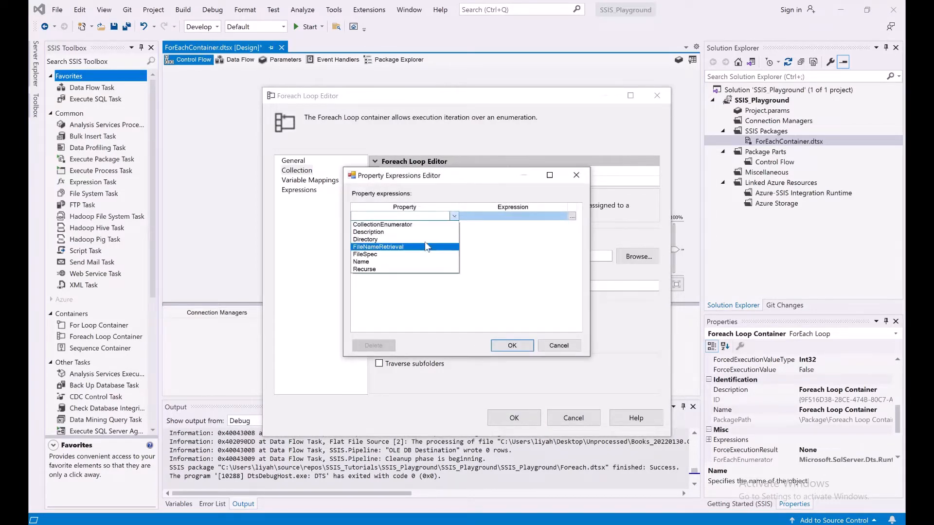
click(415, 240)
click(572, 217)
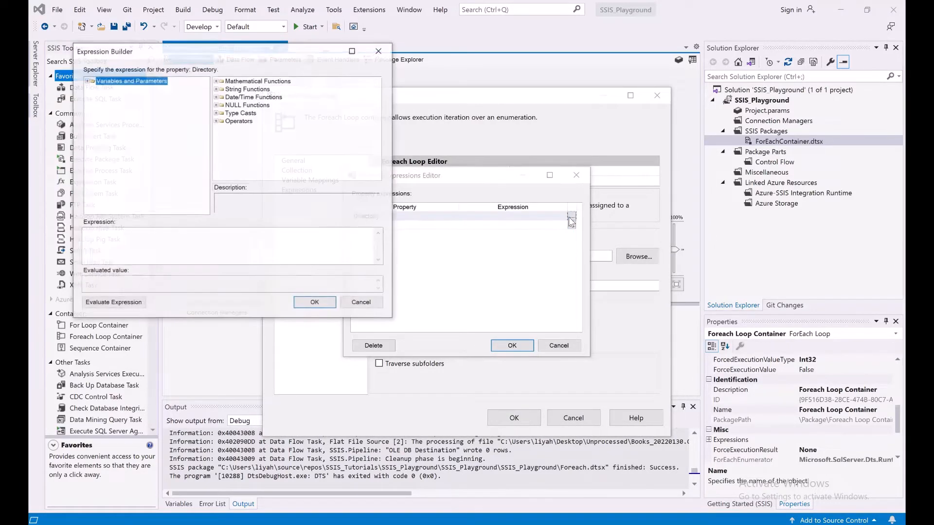
click(90, 81)
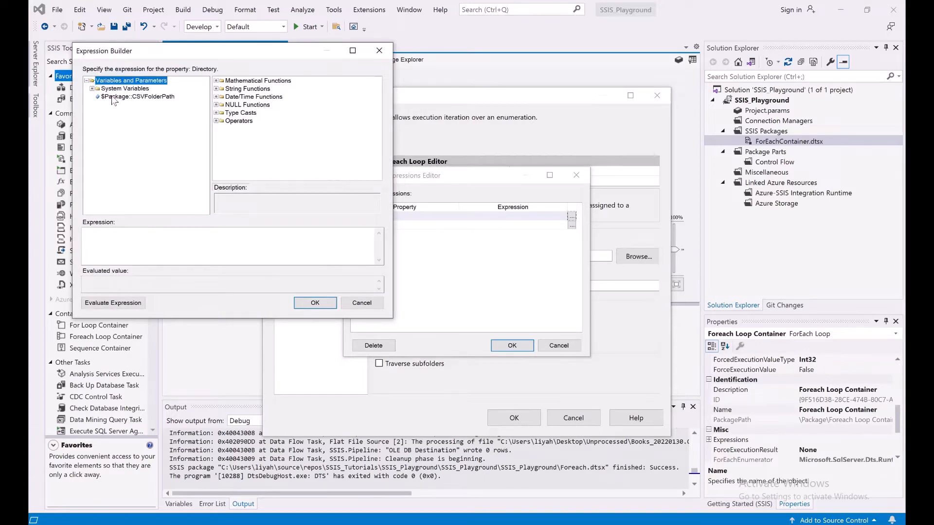
drag(137, 97, 146, 252)
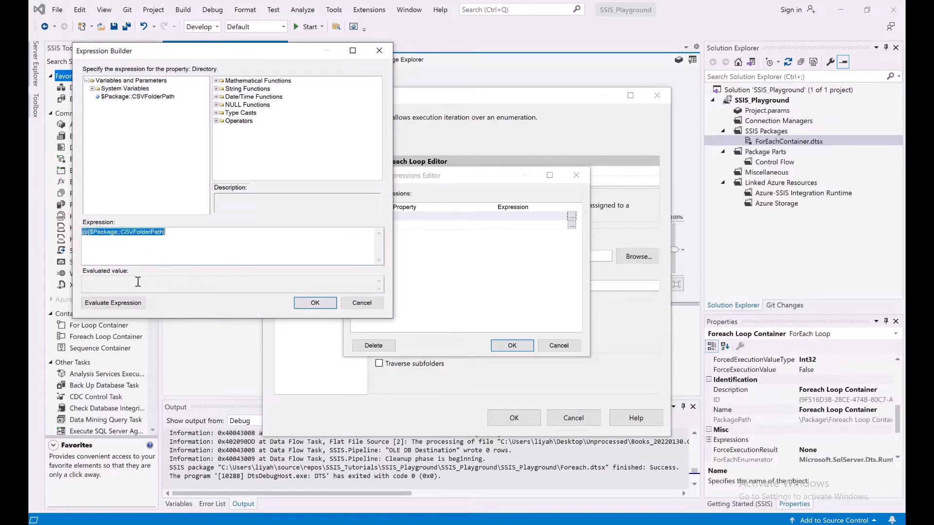
click(129, 309)
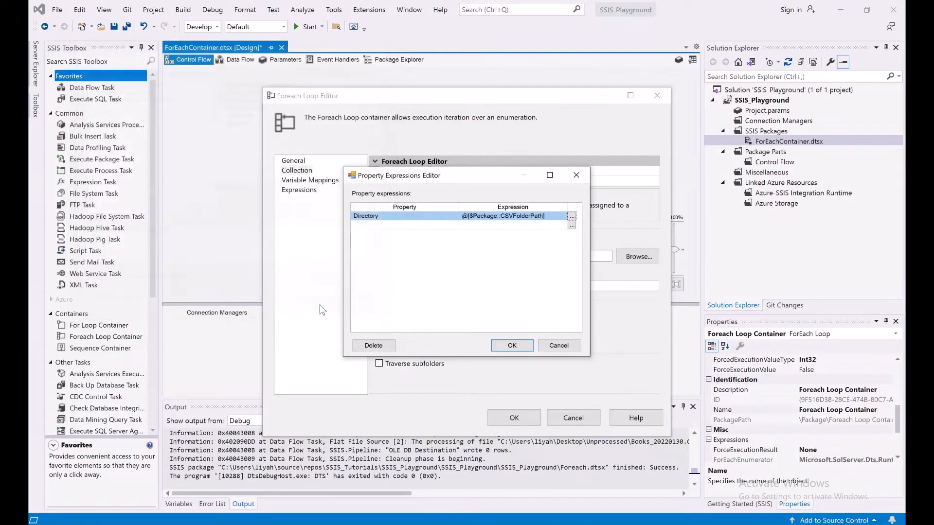
click(315, 303)
click(510, 346)
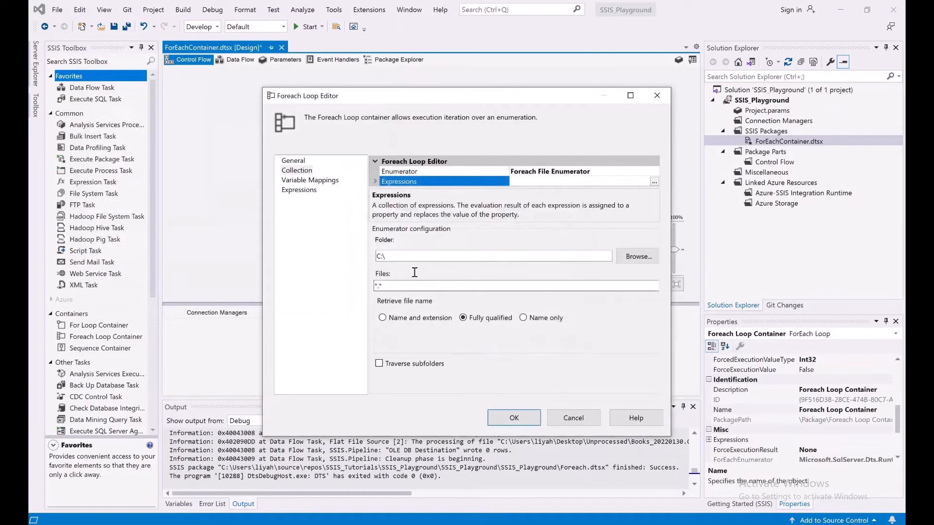
- Set the enumerator's files filter to *.csv and its file name retrieval to Name and extension
click(447, 258)
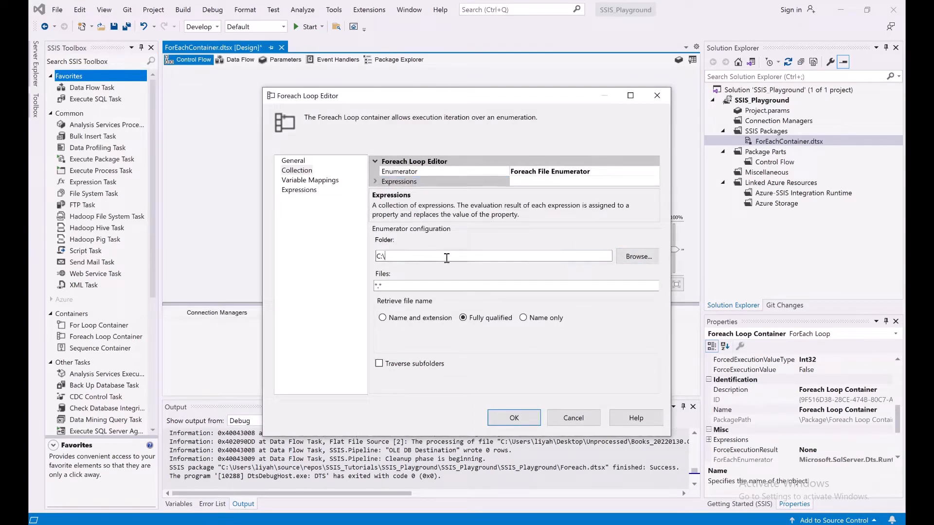
click(383, 319)
click(524, 318)
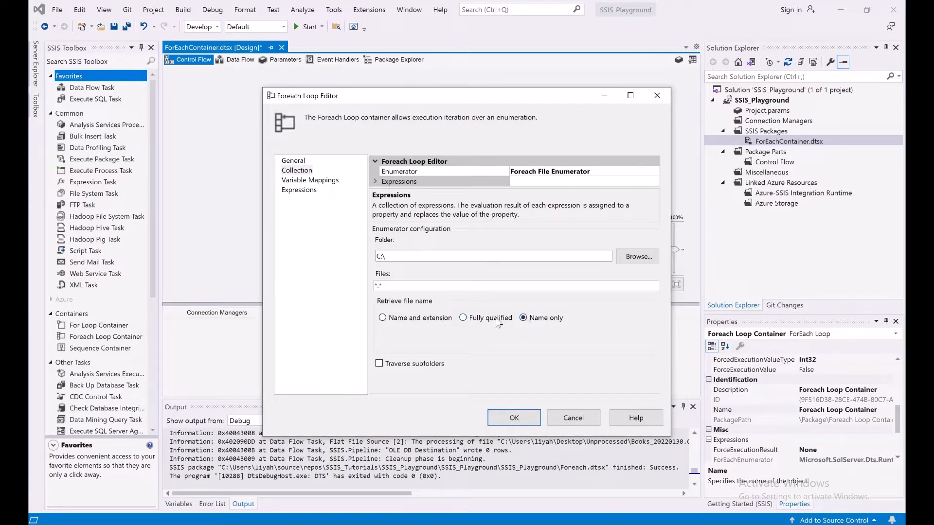
click(382, 318)
drag(375, 286, 380, 286)
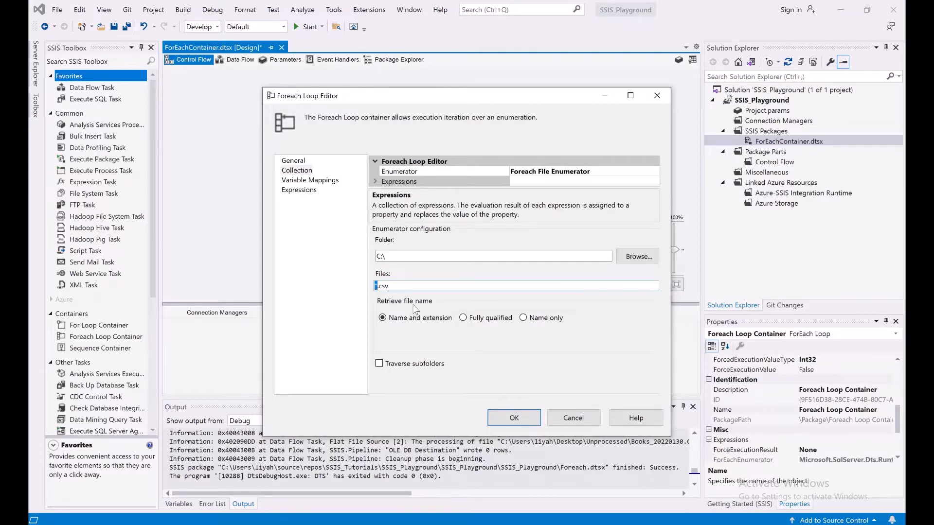
drag(392, 286, 380, 286)
- Map the collection value to a new String variable named FileName and accept the Foreach Loop settings
click(318, 182)
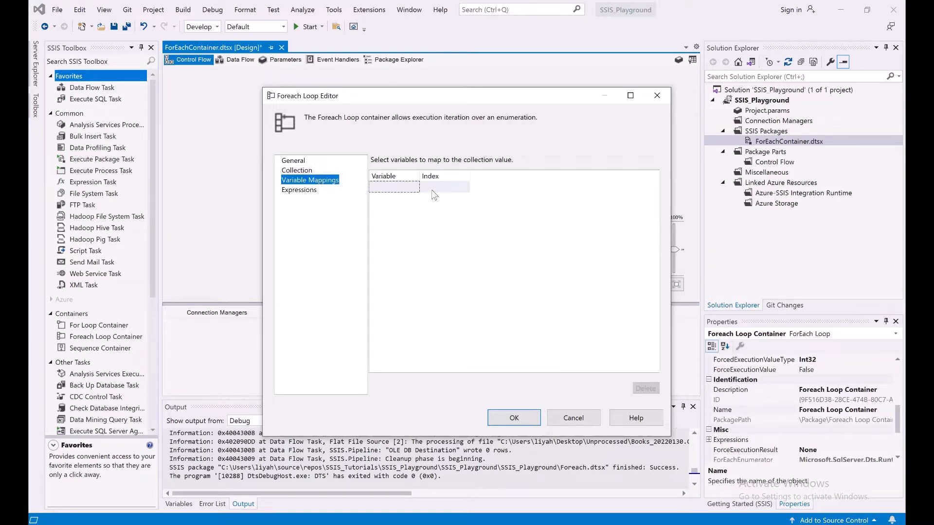
click(399, 187)
click(415, 188)
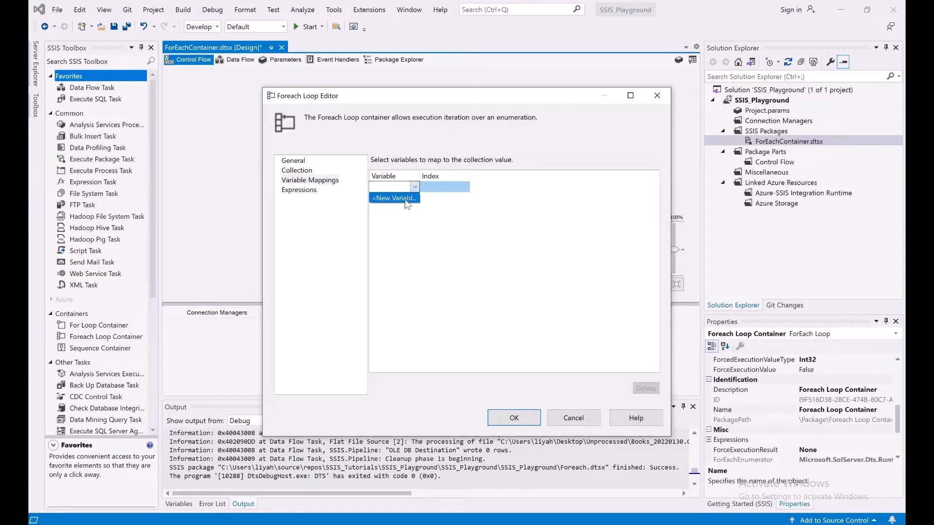
click(401, 198)
click(480, 246)
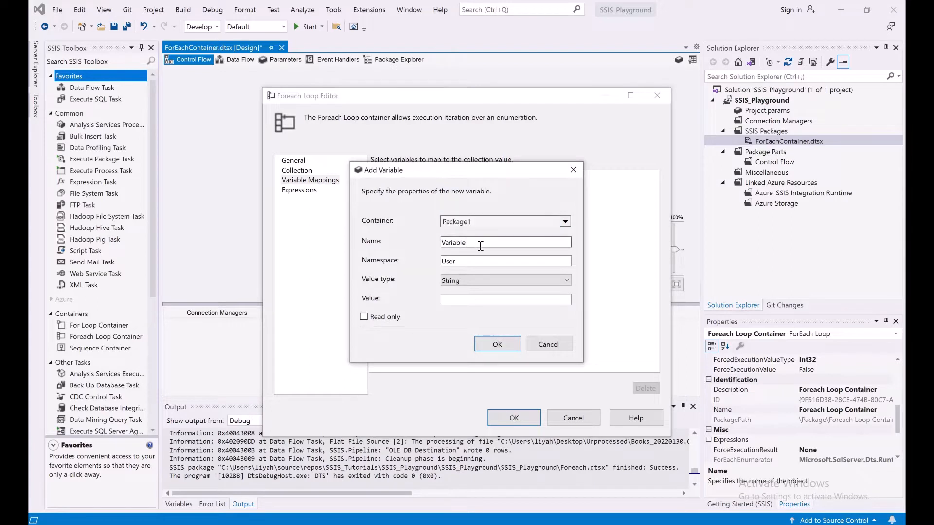
key(BackSpace)
key(BackSpace)
key(BackSpace)
key(BackSpace)
key(BackSpace)
key(BackSpace)
key(BackSpace)
key(BackSpace)
text(FileName)
click(492, 343)
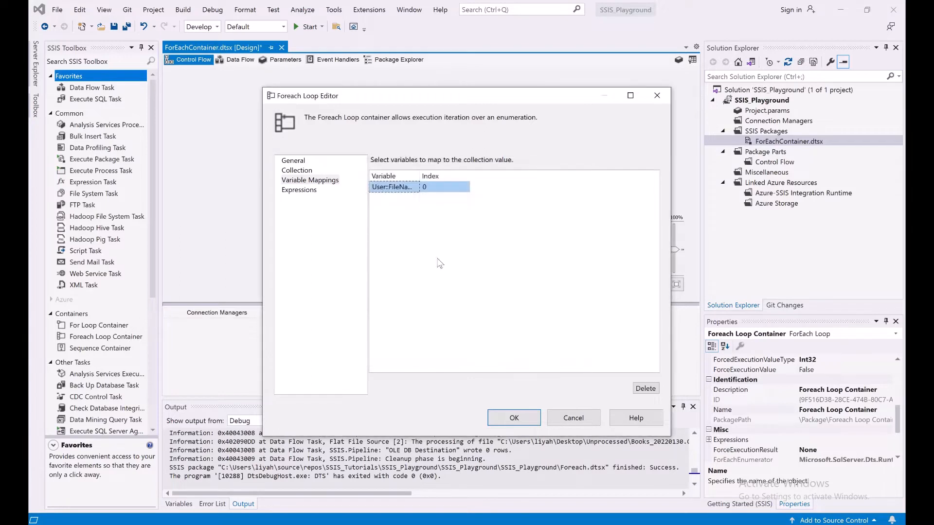
drag(420, 175, 441, 172)
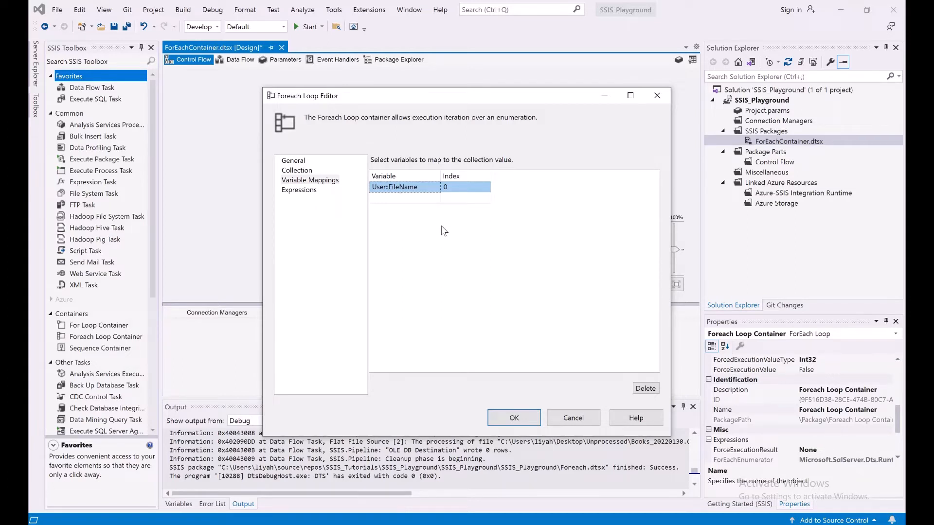
click(511, 424)
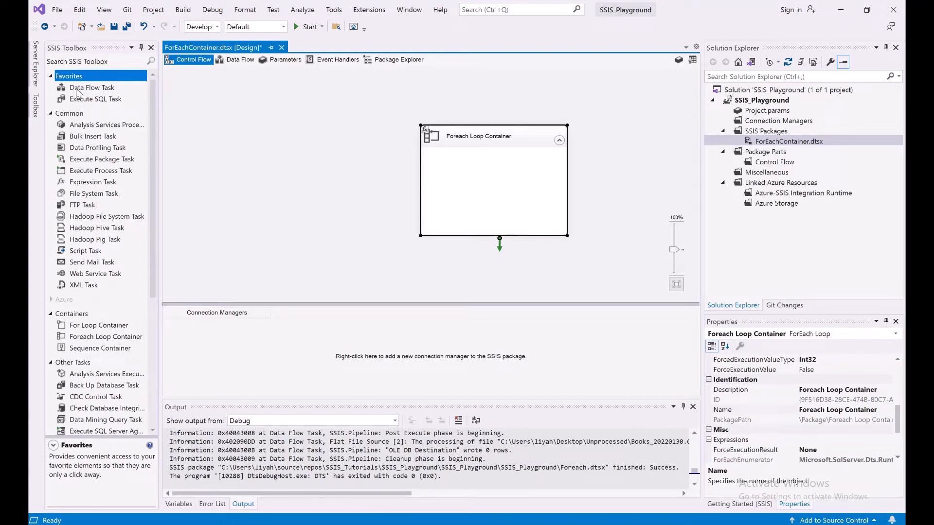
- Add a Data Flow Task inside the Foreach Loop Container and place a Flat File Source in its data flow
drag(78, 91, 497, 186)
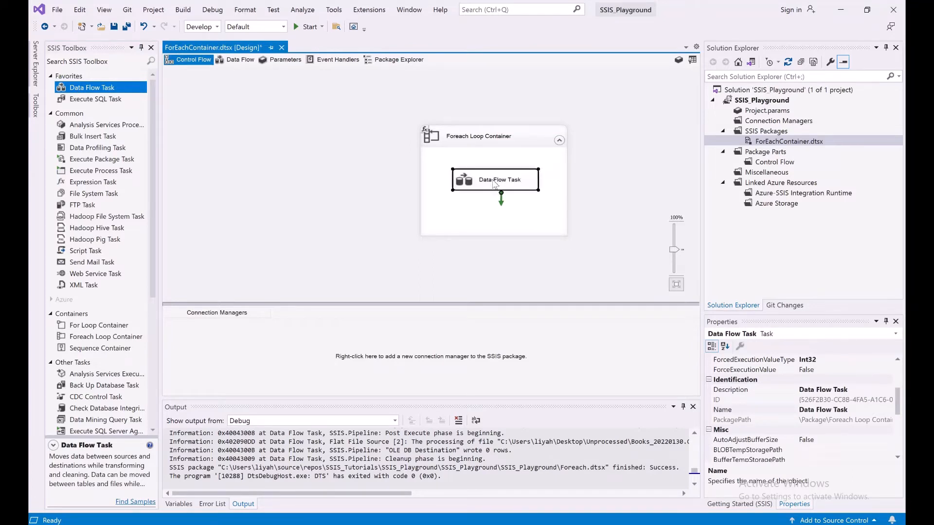
click(493, 181)
click(529, 179)
double_click(493, 181)
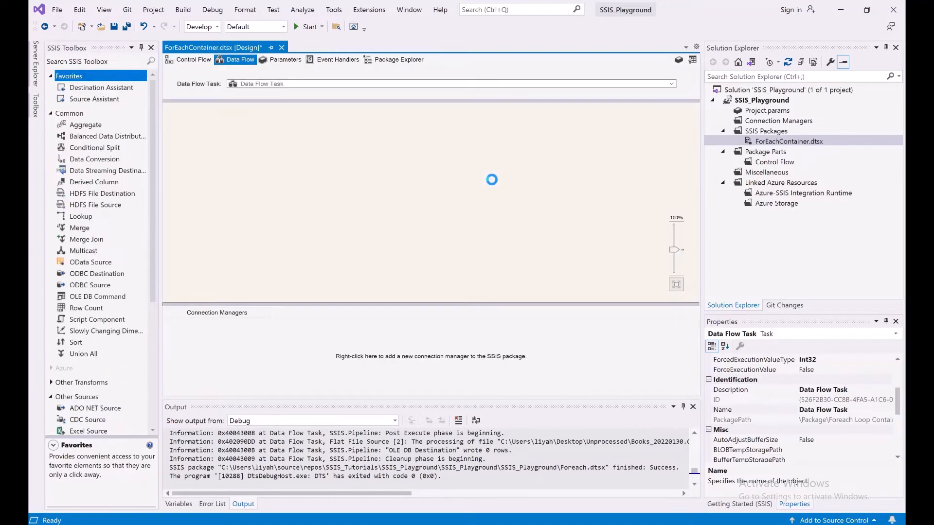
click(151, 348)
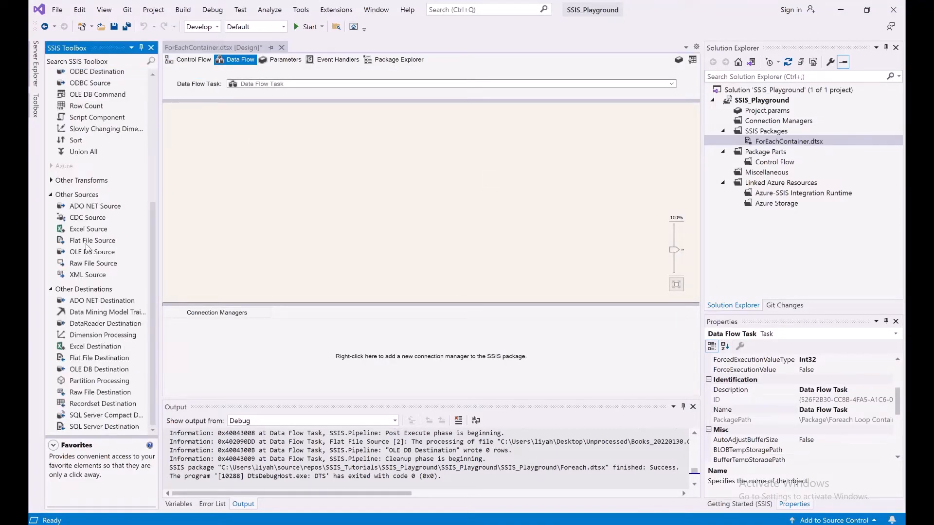
drag(89, 244, 411, 132)
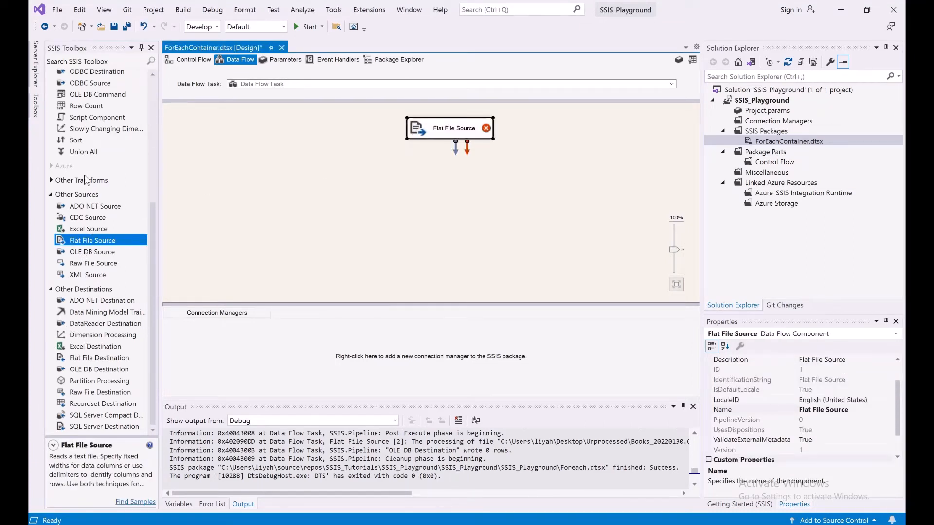
drag(81, 362, 432, 255)
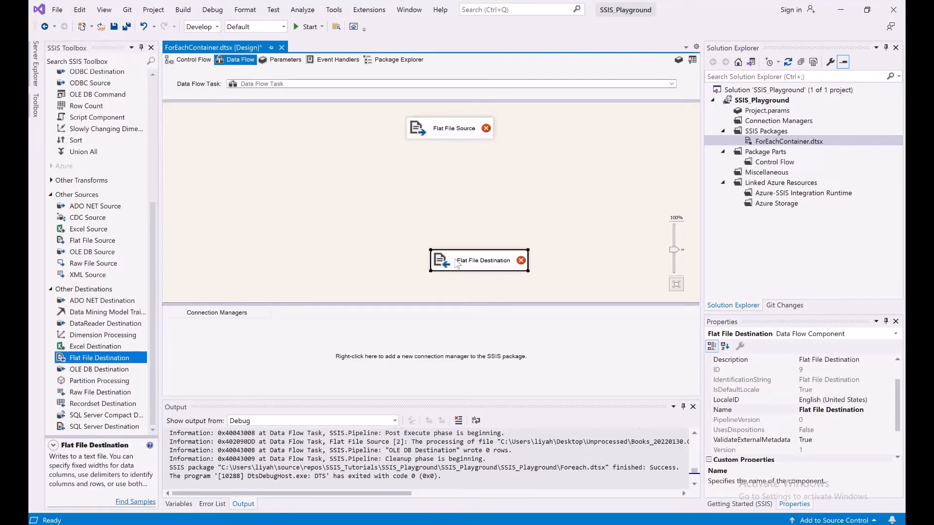
right_click(500, 260)
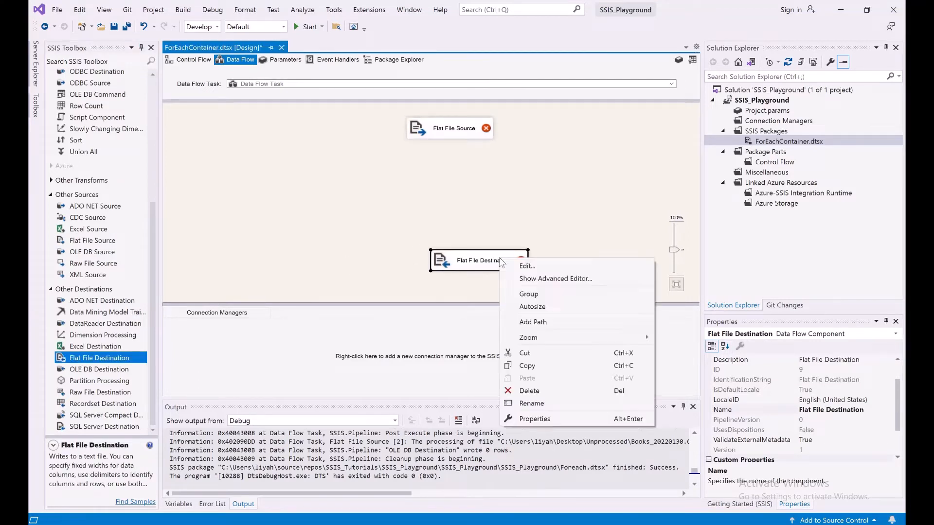
click(529, 390)
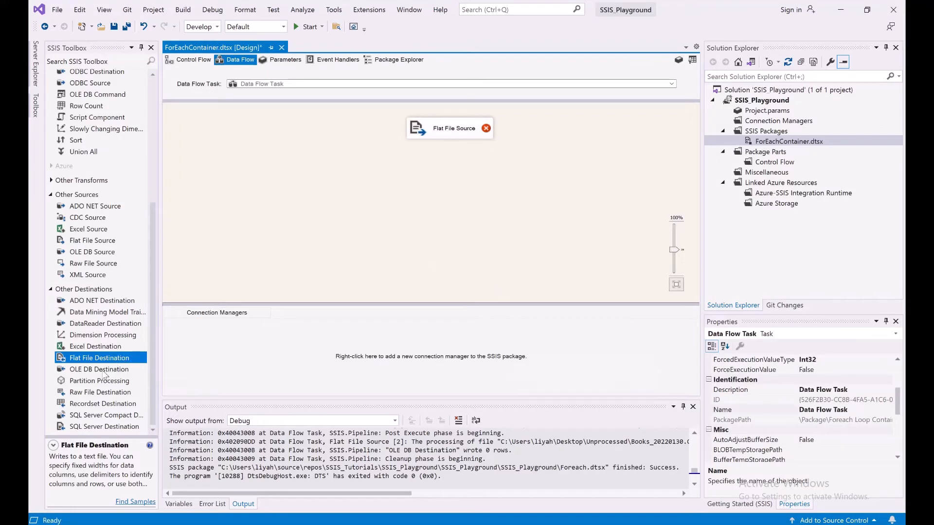
- Add an OLE DB Destination below the Flat File Source and a Lookup between them, aligned in a column
drag(104, 375, 429, 261)
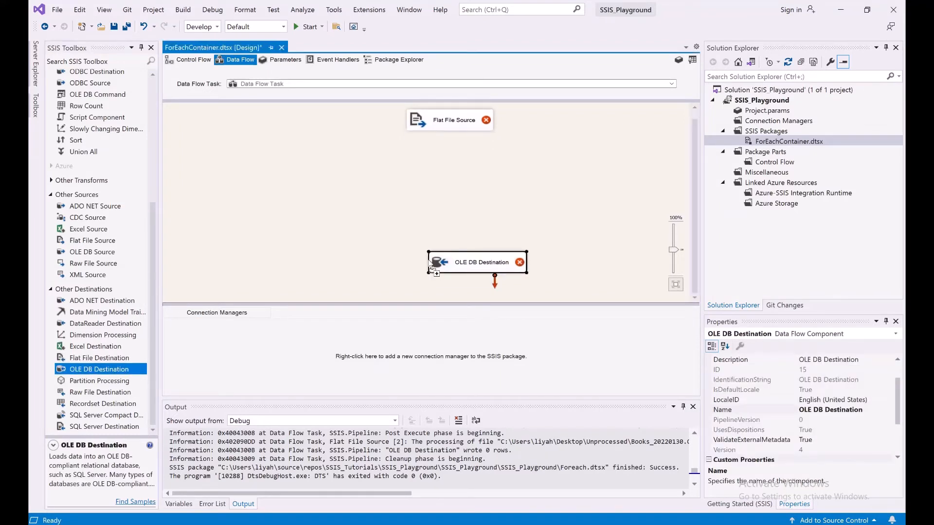
click(151, 171)
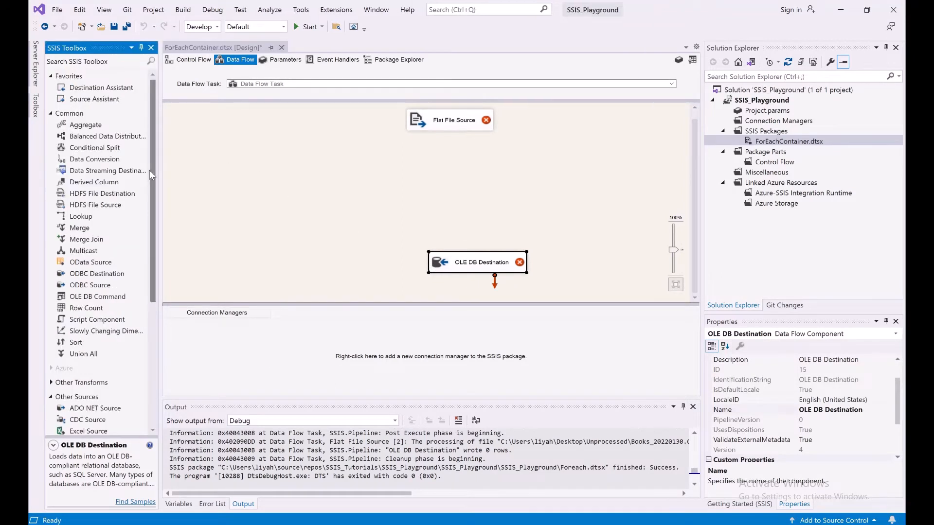
click(96, 220)
drag(96, 219, 445, 189)
drag(483, 271, 462, 265)
drag(471, 211, 454, 192)
- Connect the Flat File Source to the Lookup, and the Lookup No Match Output to the OLE DB Destination
click(445, 126)
click(454, 206)
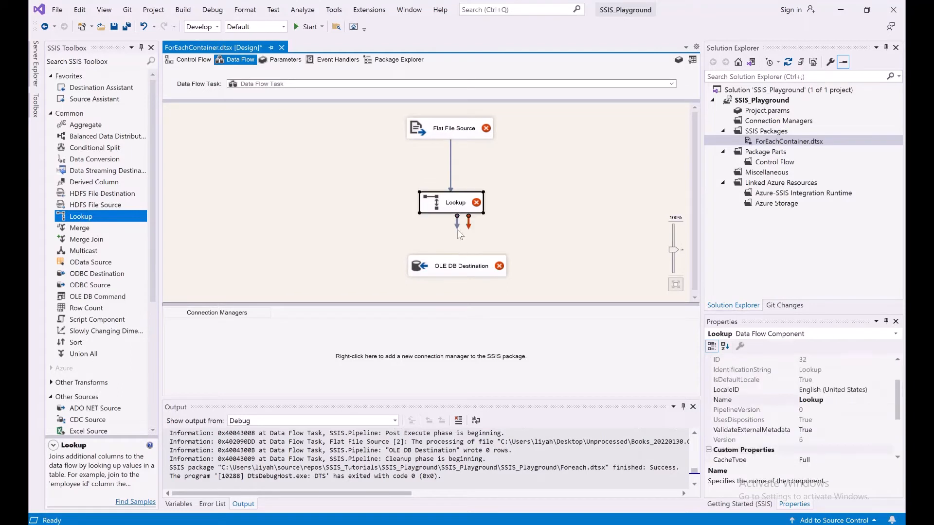
drag(455, 267, 455, 267)
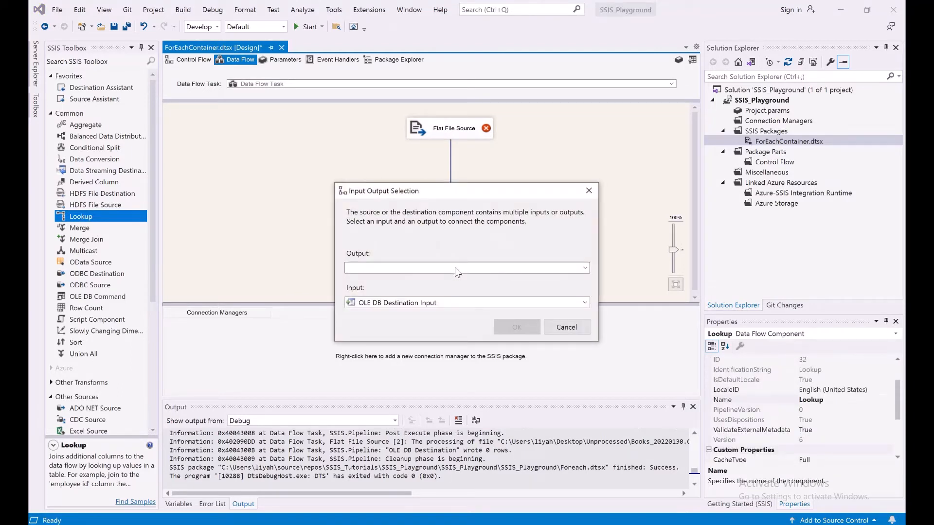
click(455, 268)
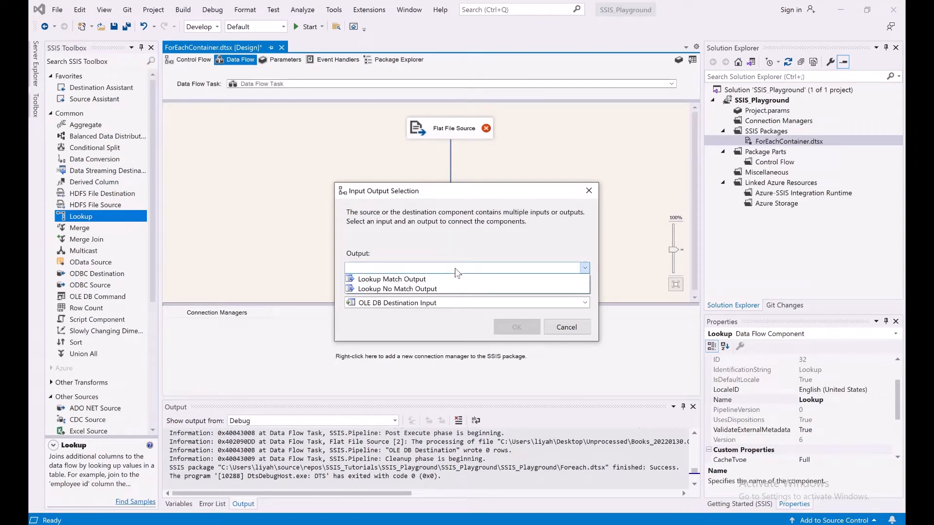
click(437, 289)
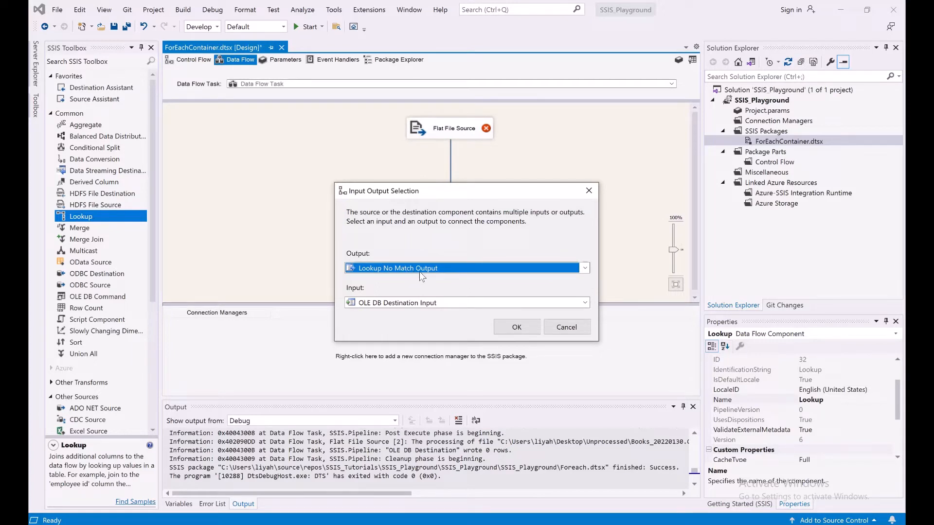
click(510, 330)
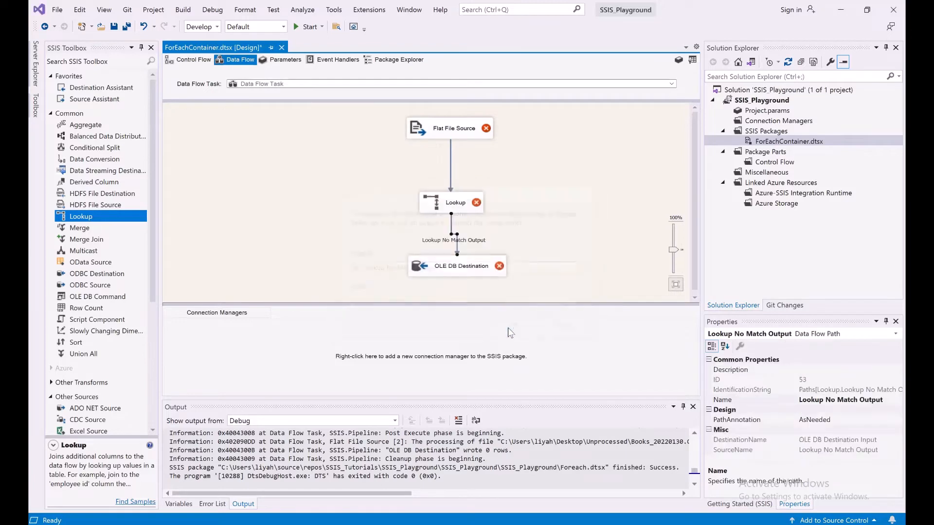
- Start a new flat file connection manager for the Flat File Source and open the selection of its source file
right_click(434, 129)
click(475, 133)
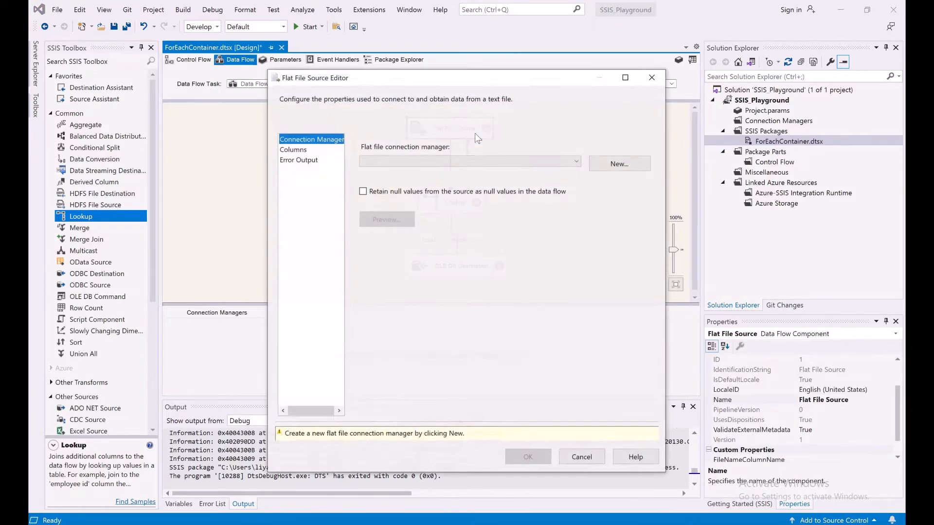
click(617, 168)
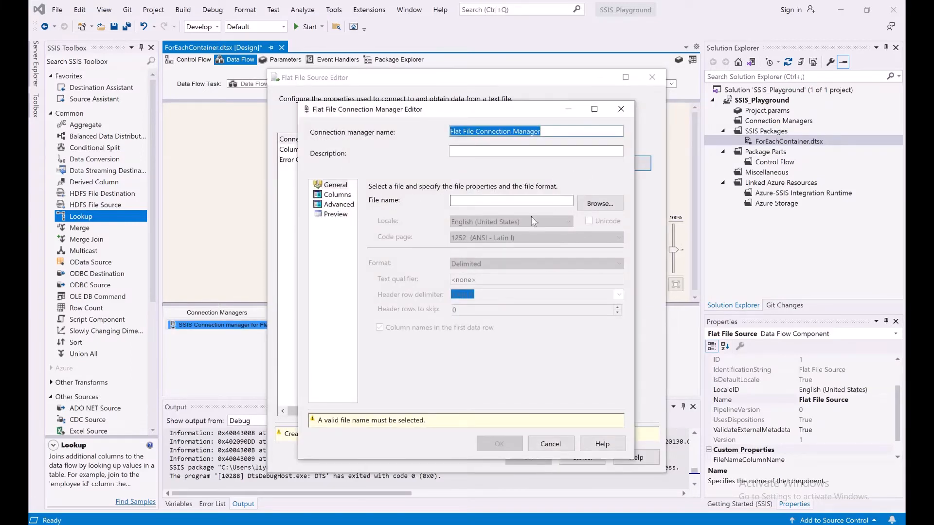
click(344, 205)
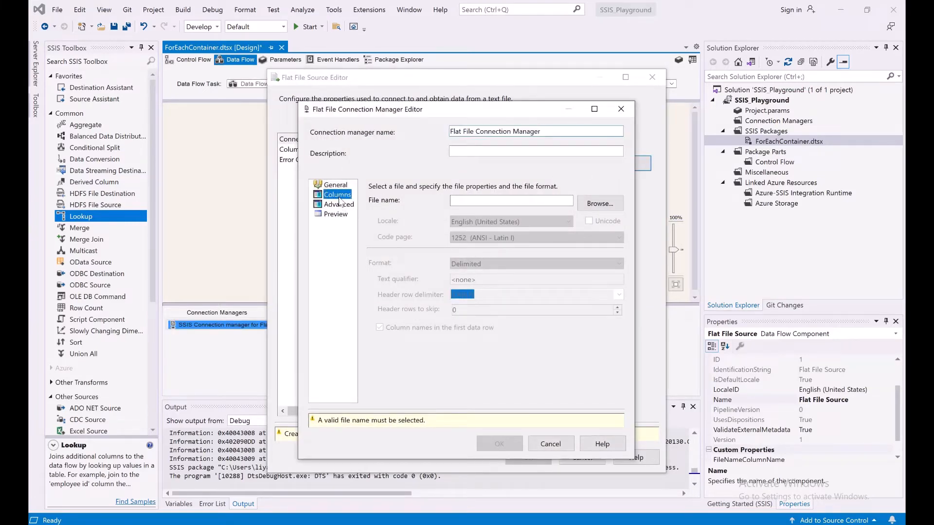
click(603, 203)
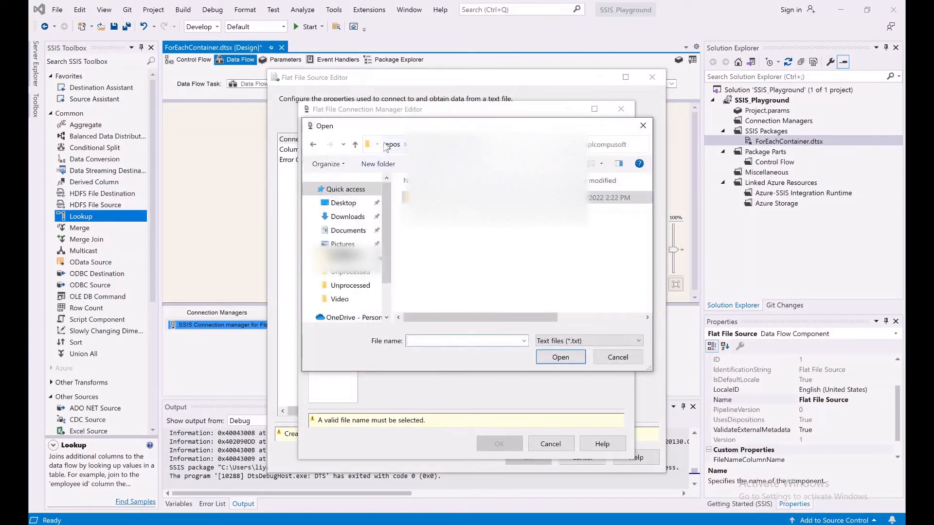
click(383, 143)
double_click(436, 211)
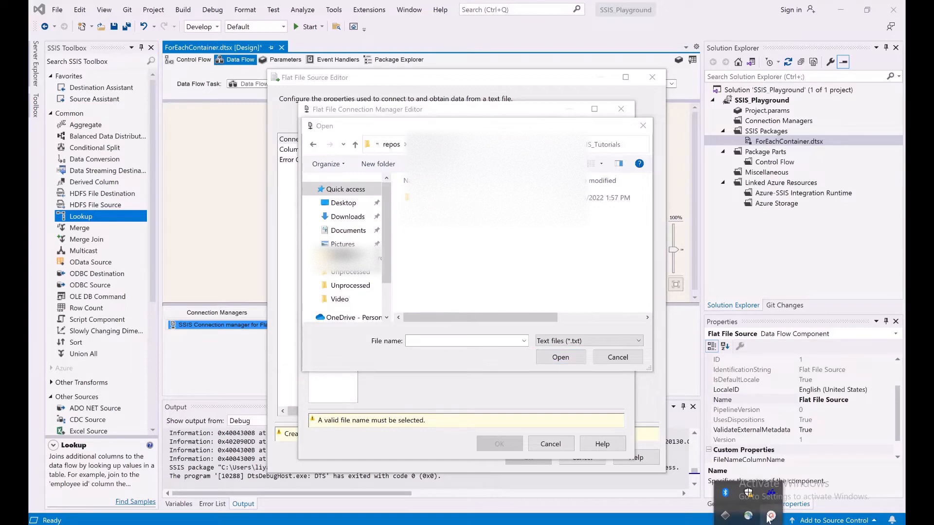
click(772, 517)
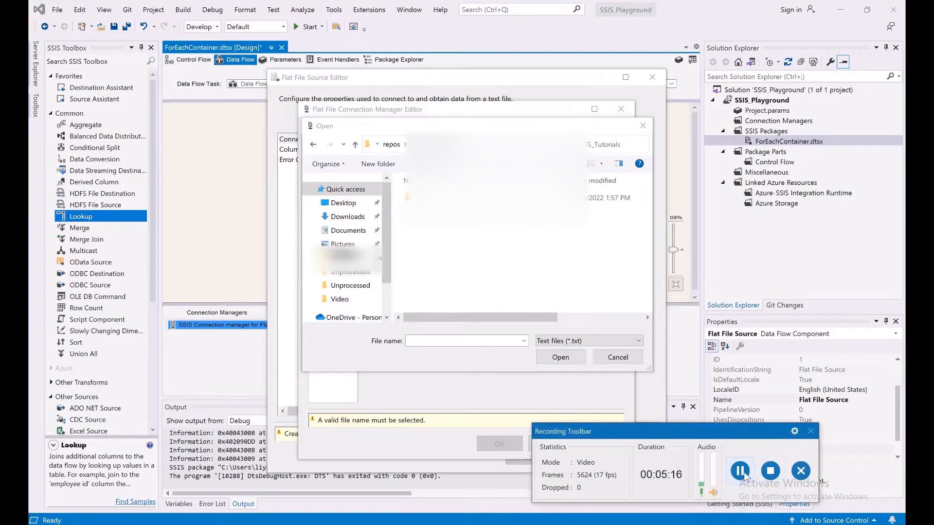
click(811, 432)
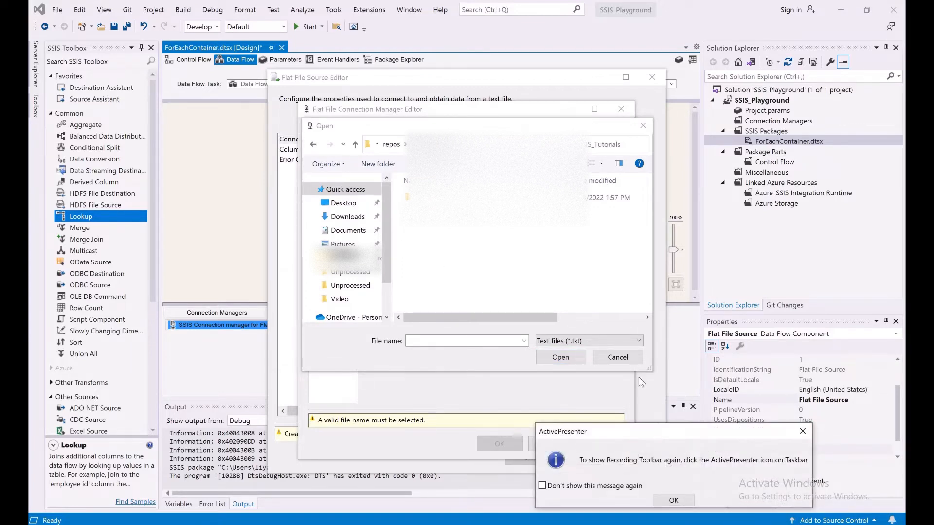
click(806, 429)
- Choose Books_20220128.CSV from the Desktop's Unprocessed folder as the connection's source file, filtering for CSV files
click(344, 203)
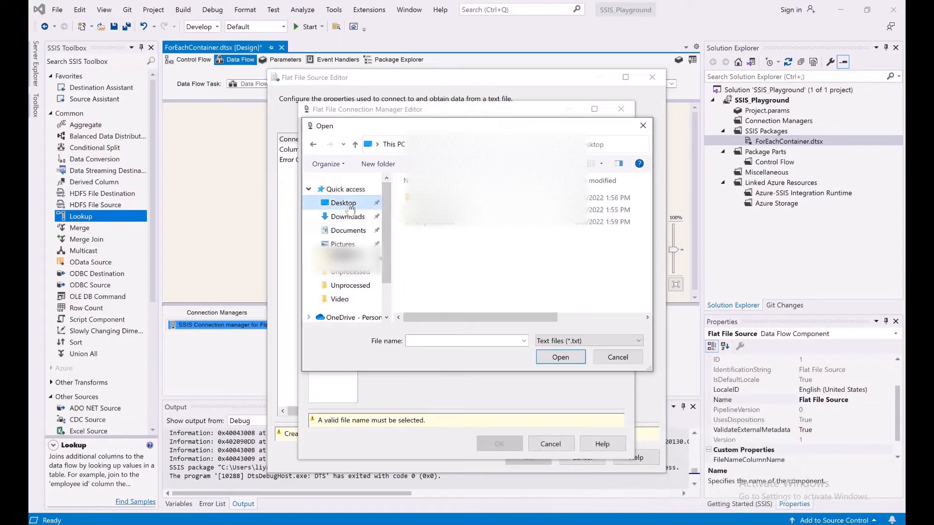
double_click(431, 225)
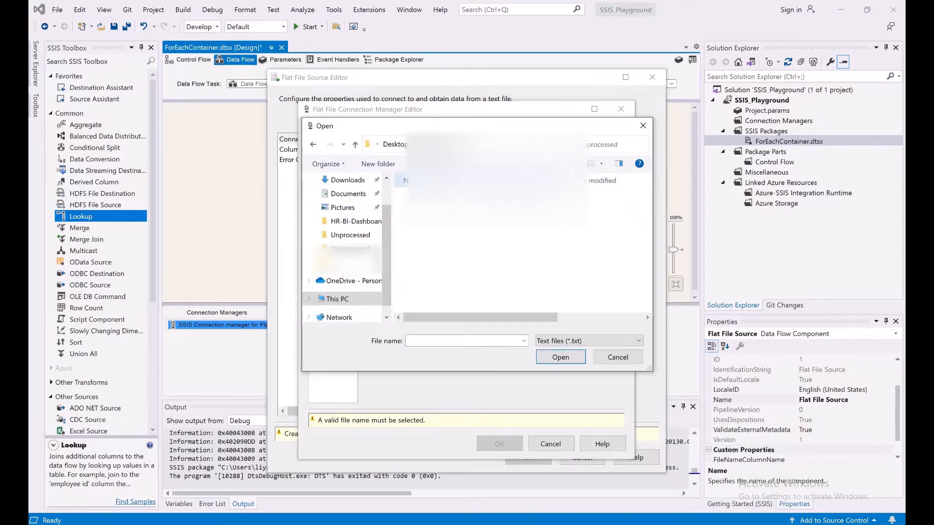
click(579, 341)
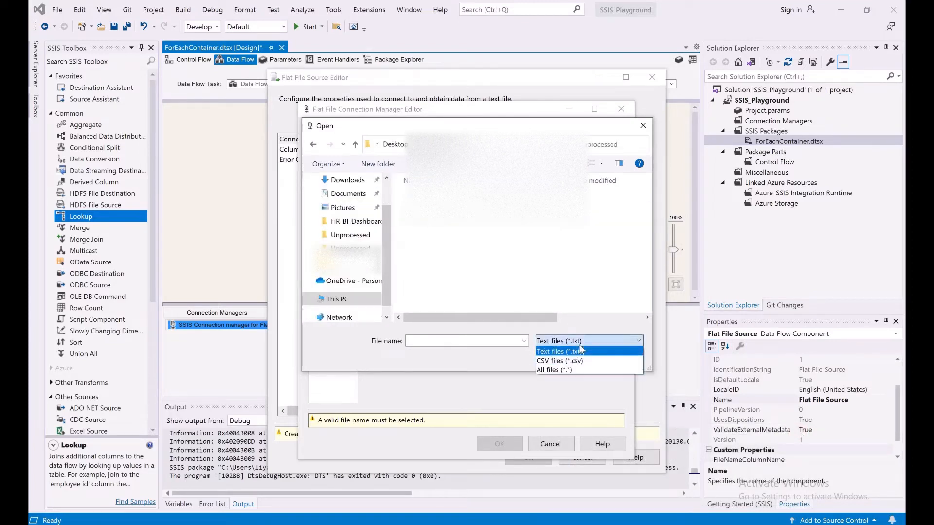
click(557, 365)
click(437, 198)
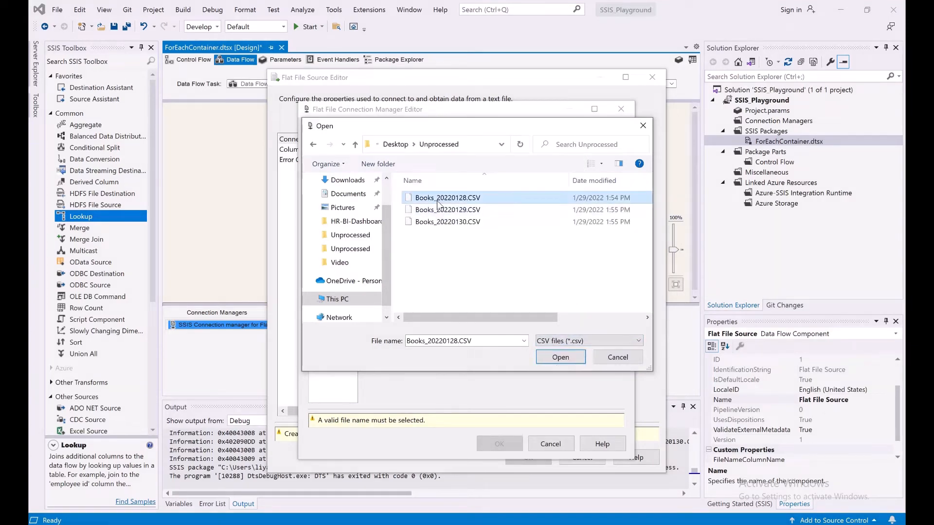
click(547, 360)
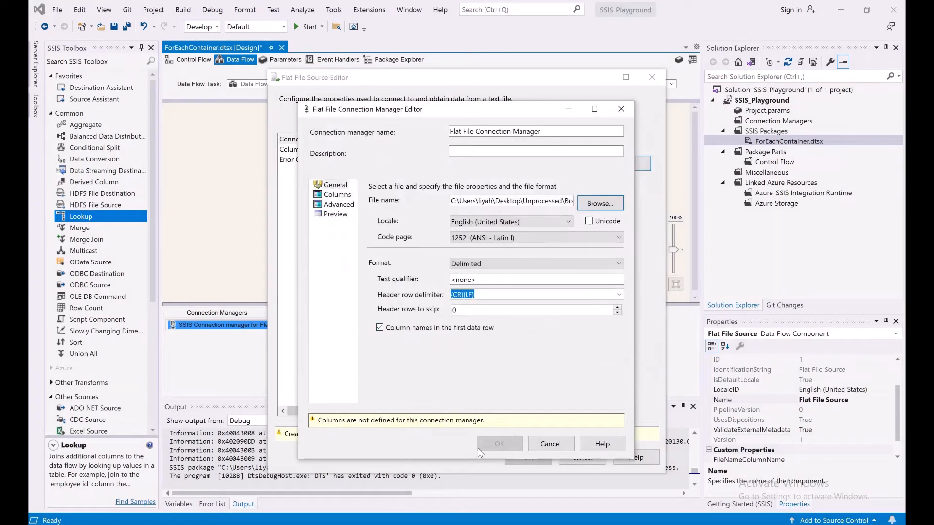
- Define the connection's columns from the CSV file, review the column properties and data preview, and accept the Flat File Source settings
click(328, 195)
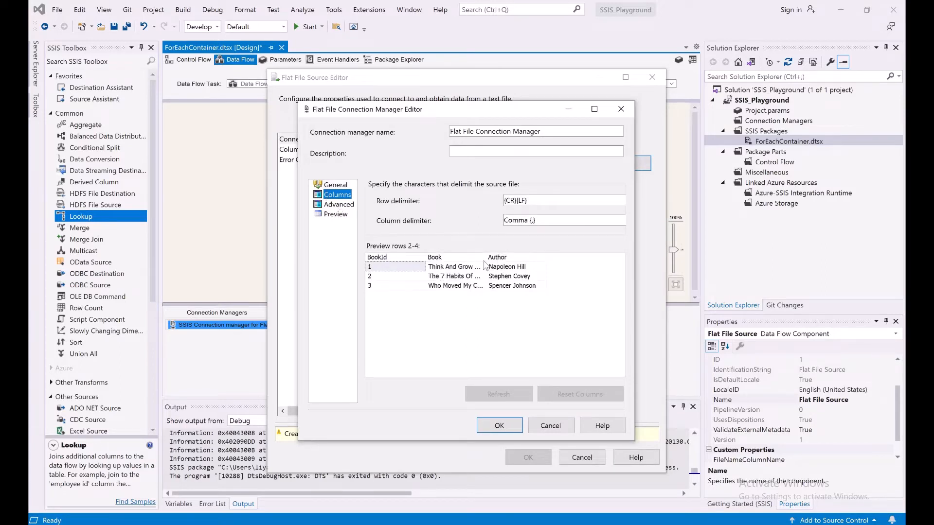
drag(486, 257, 519, 253)
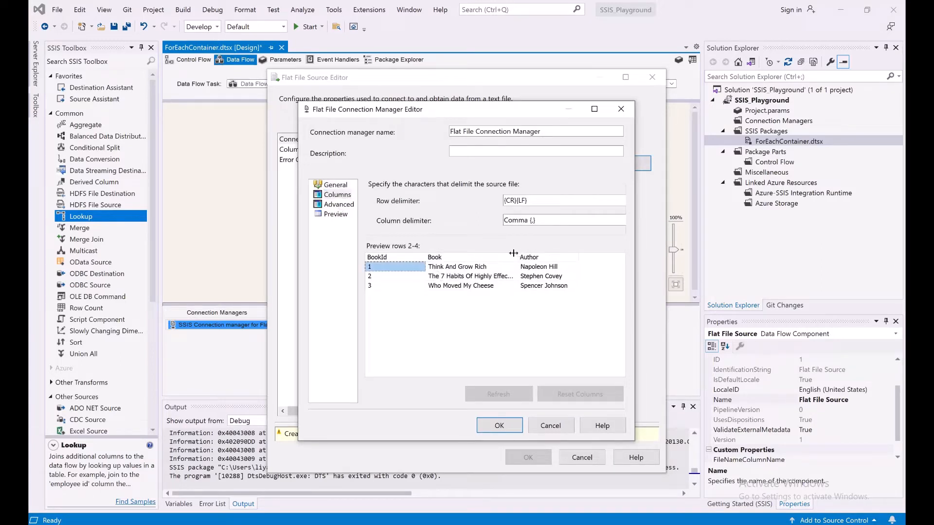
click(338, 207)
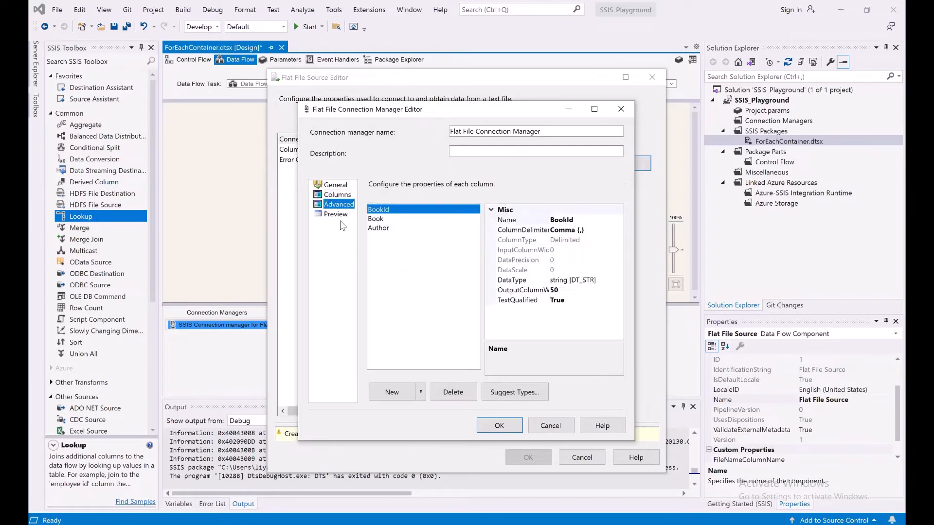
click(339, 217)
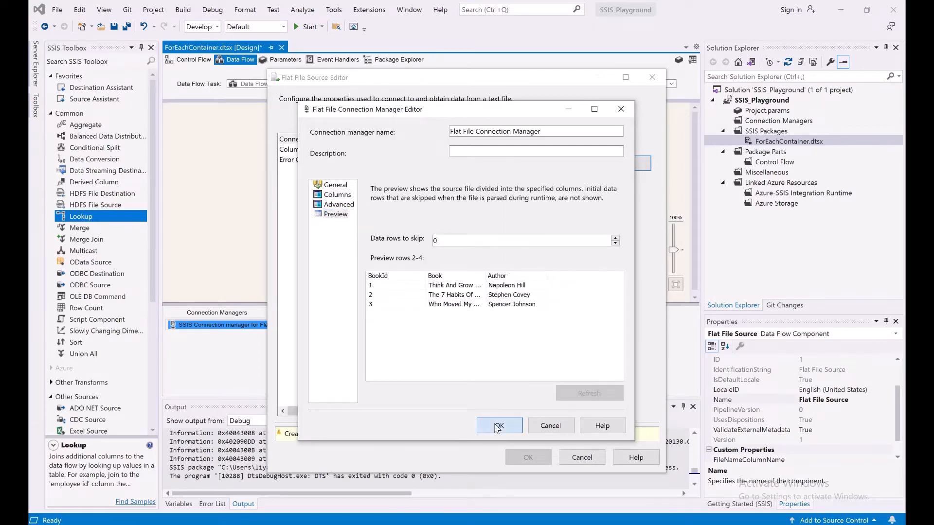
click(498, 425)
click(528, 439)
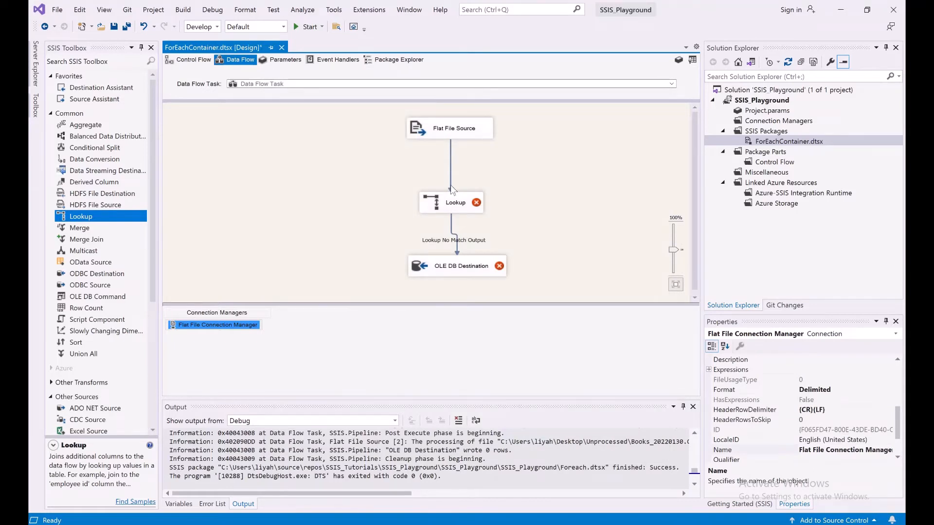
- Set the Lookup to redirect rows with no matching entries to the no match output
right_click(449, 206)
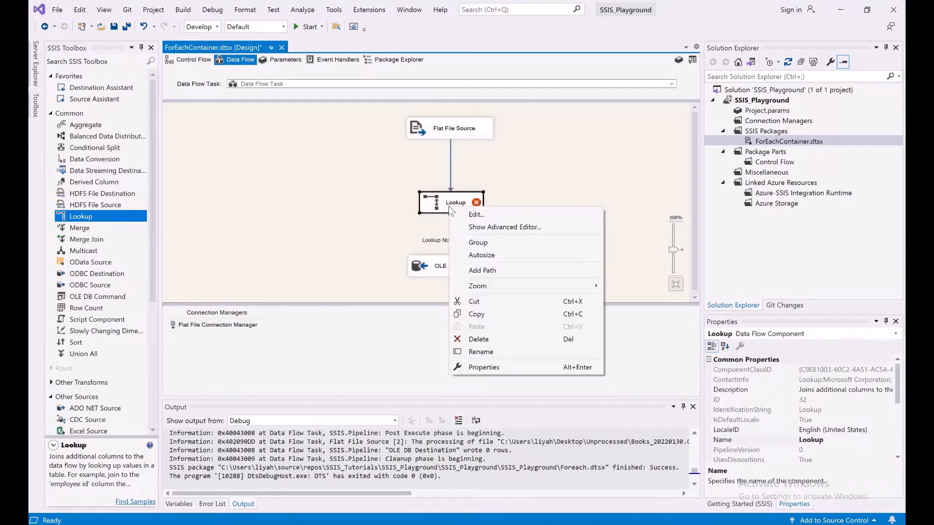
click(462, 214)
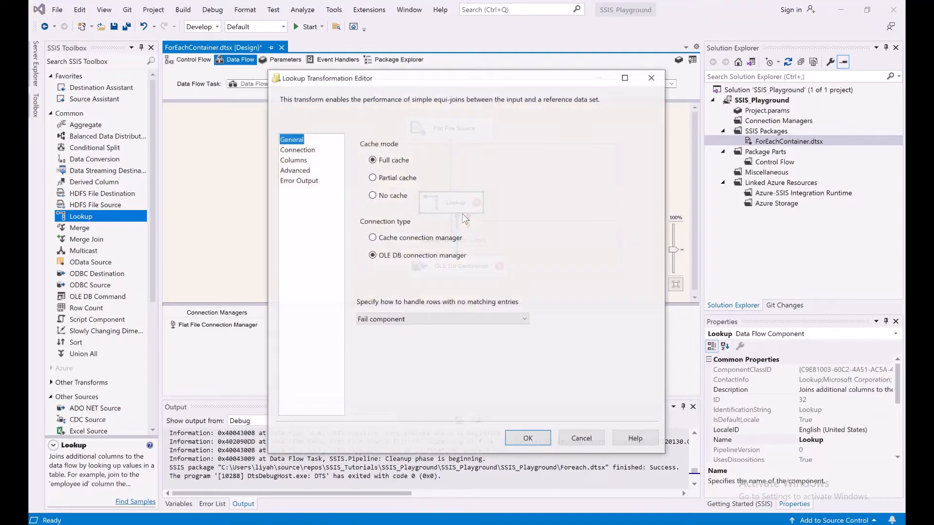
click(371, 320)
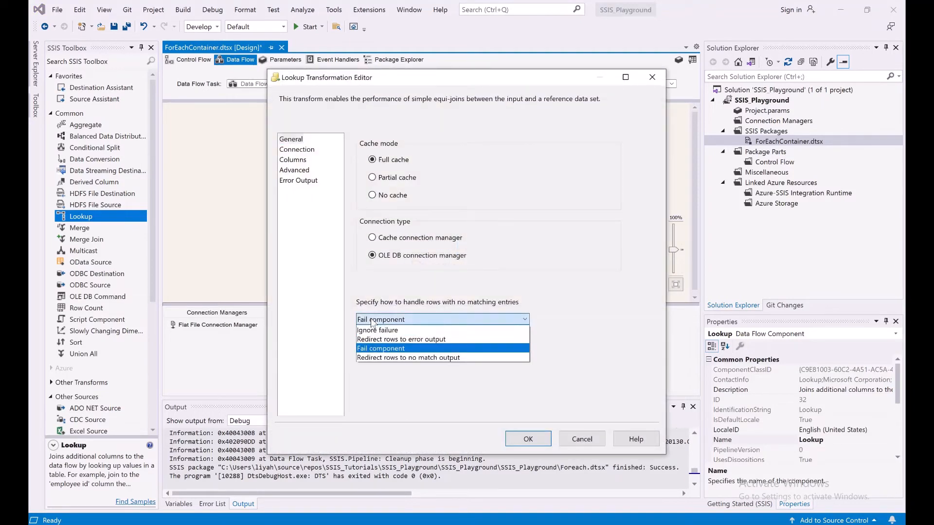
click(382, 358)
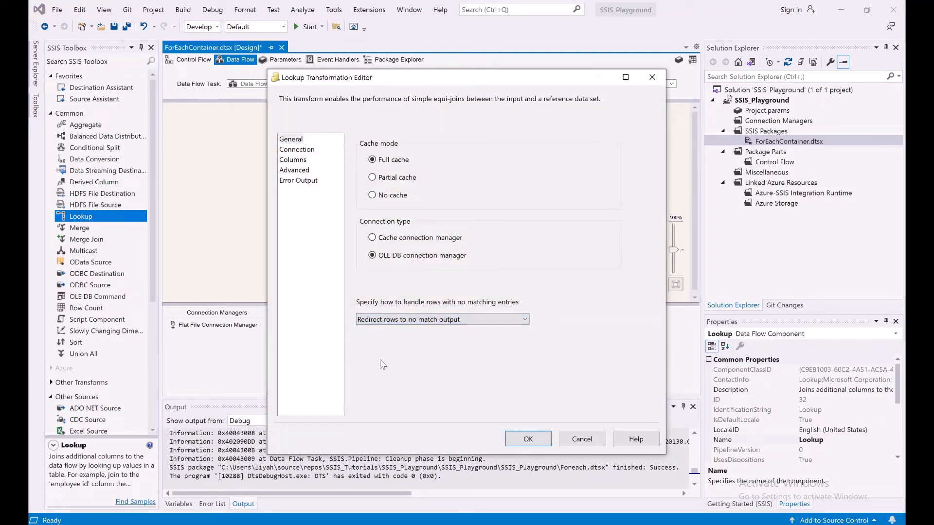
- Delete the stored localhost.SSIS_Playground data connection while configuring the Lookup's OLE DB connection manager
click(303, 149)
click(552, 198)
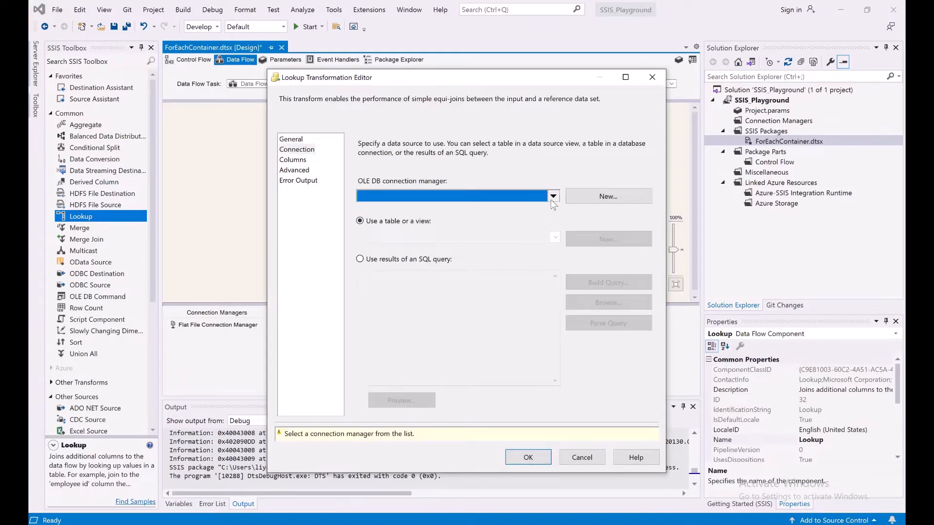
click(533, 304)
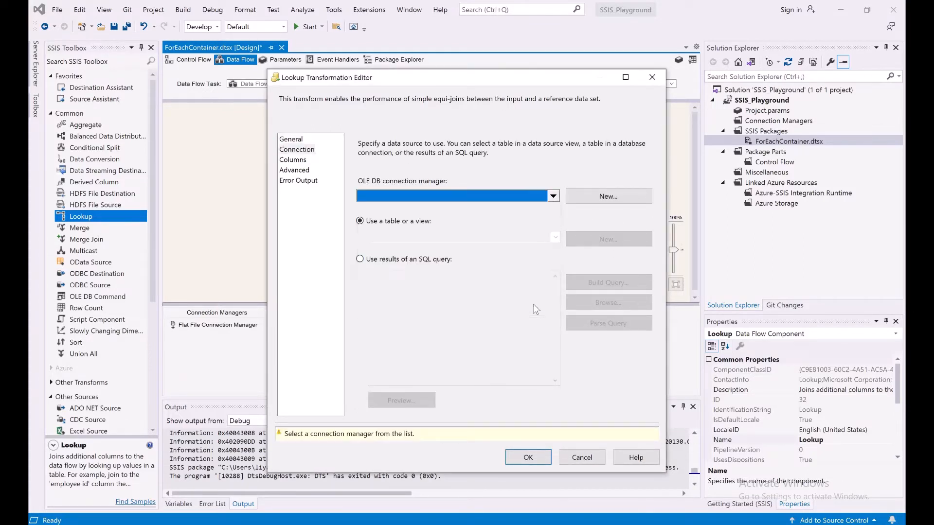
click(608, 196)
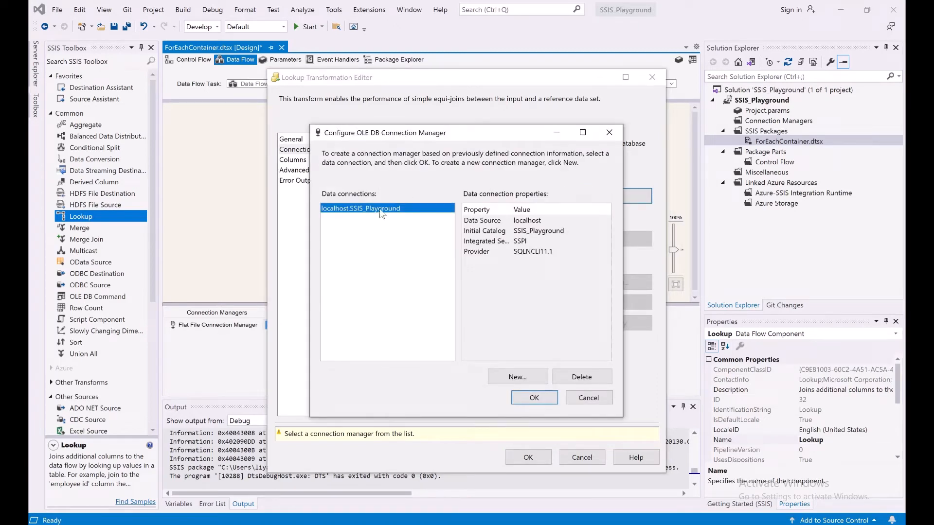
click(586, 378)
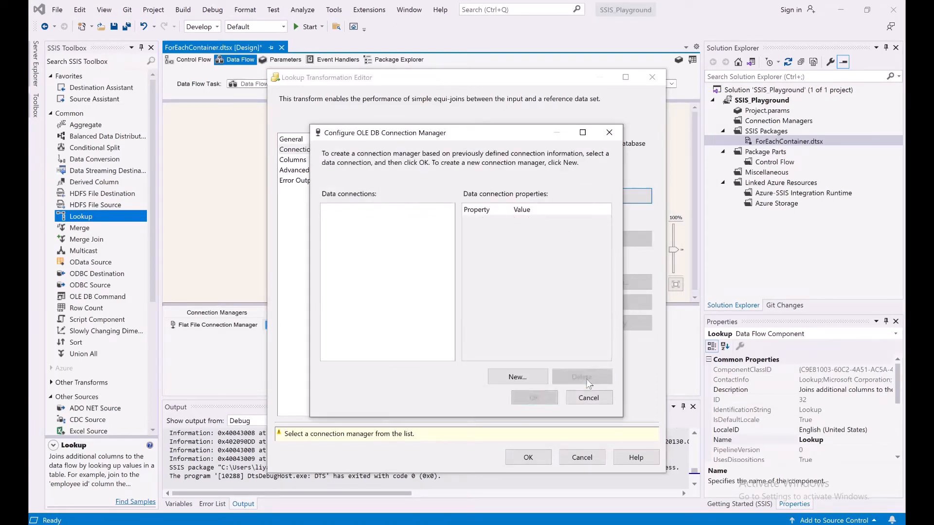
- Create an OLE DB connection to the SSIS_Playground database on server localhost and assign it to the Lookup
click(516, 378)
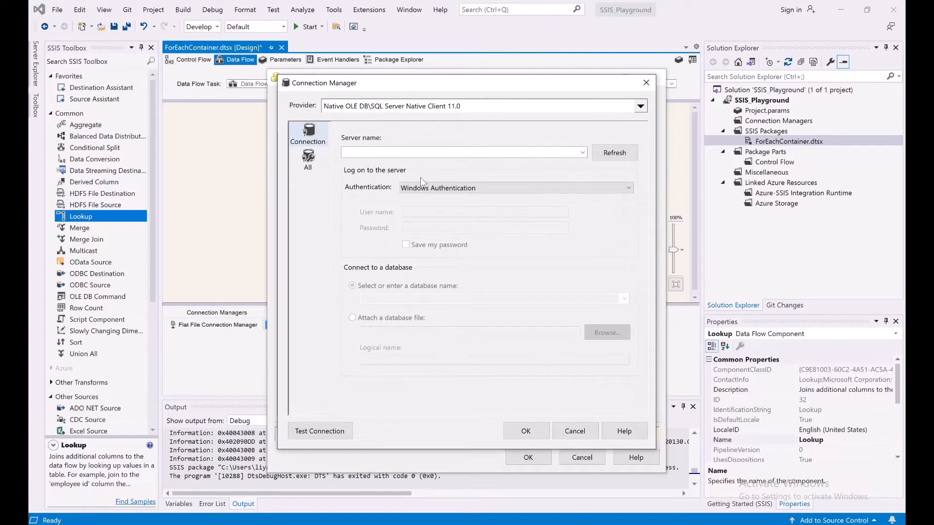
text(localhost)
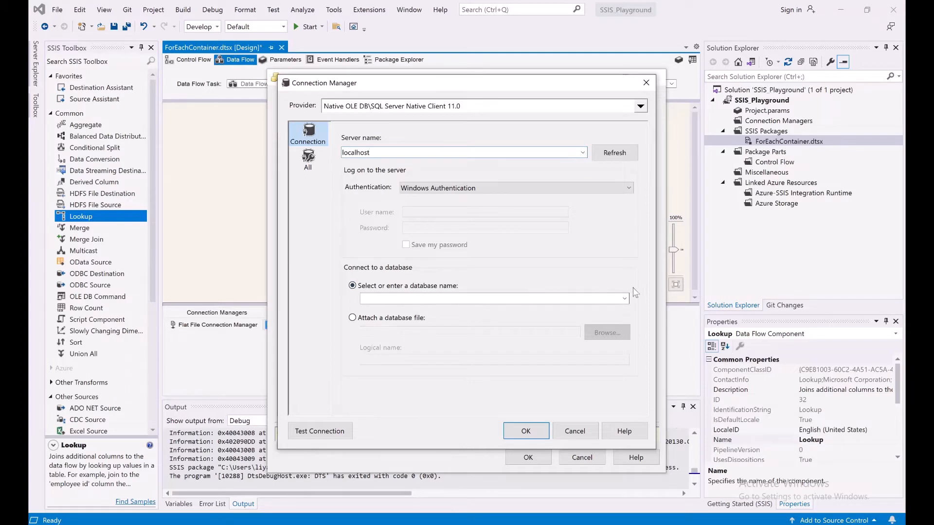
click(625, 298)
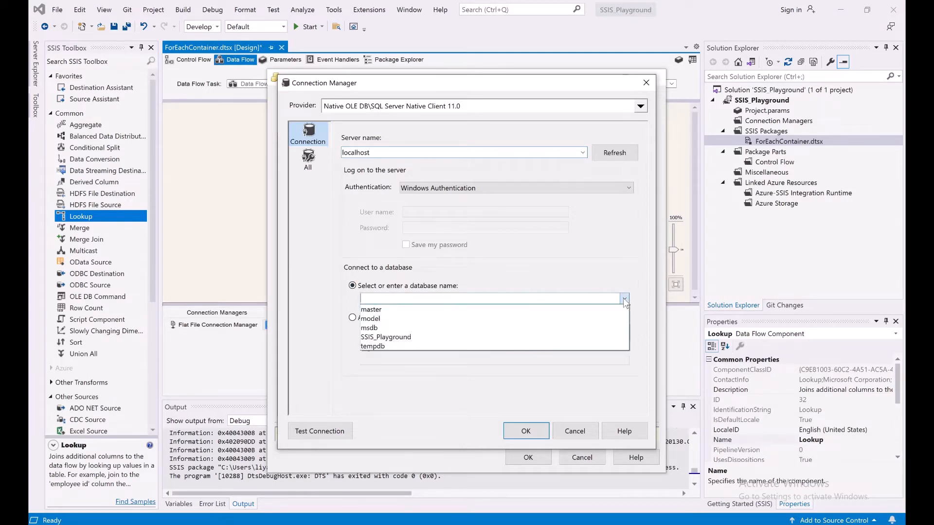
click(513, 338)
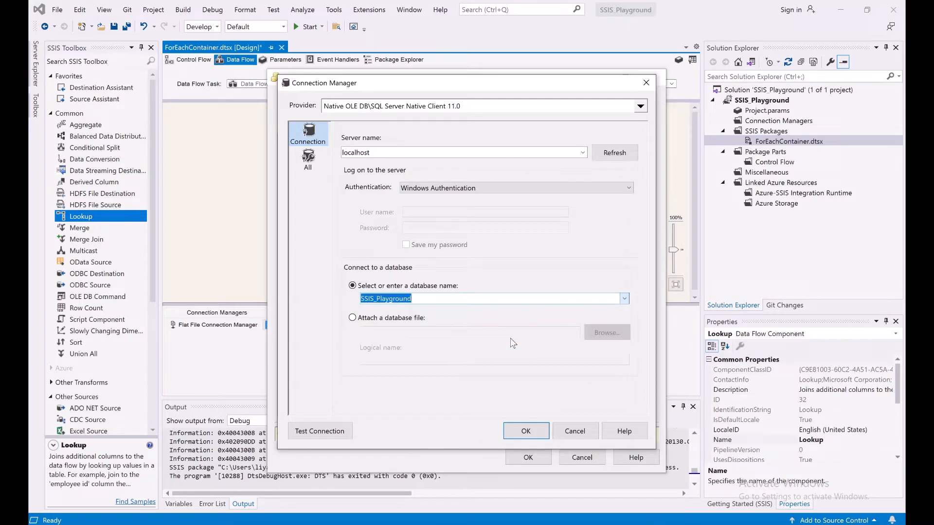
click(525, 431)
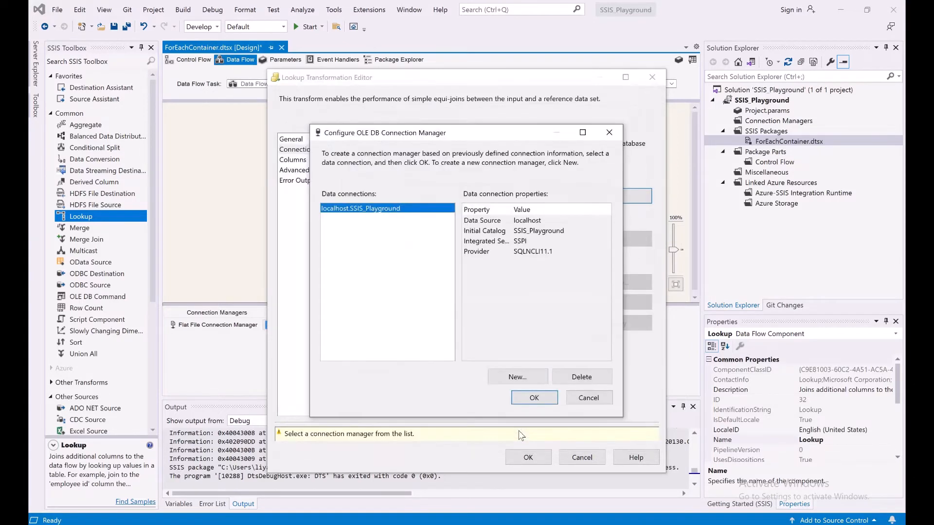
click(516, 403)
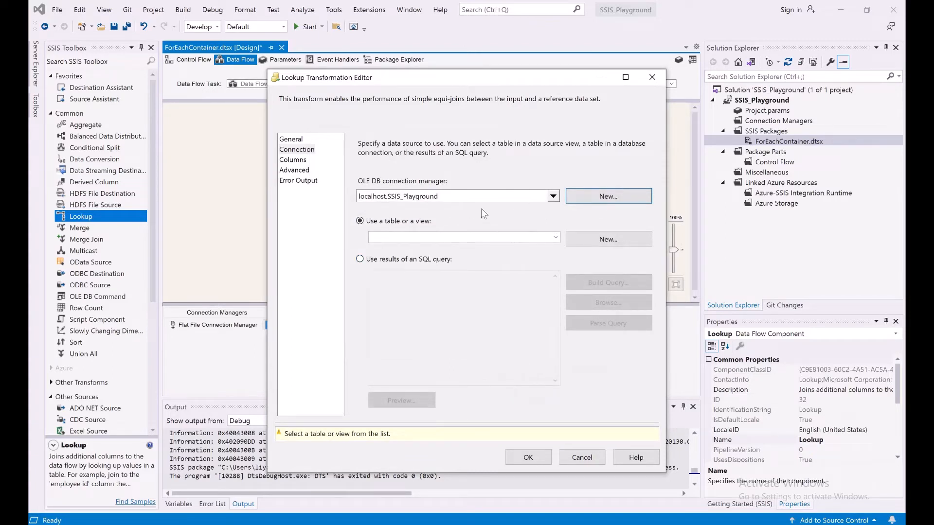
- Use the [dbo].[BooksList] table as the Lookup reference and map the input BookId column to the lookup BookId column
click(558, 237)
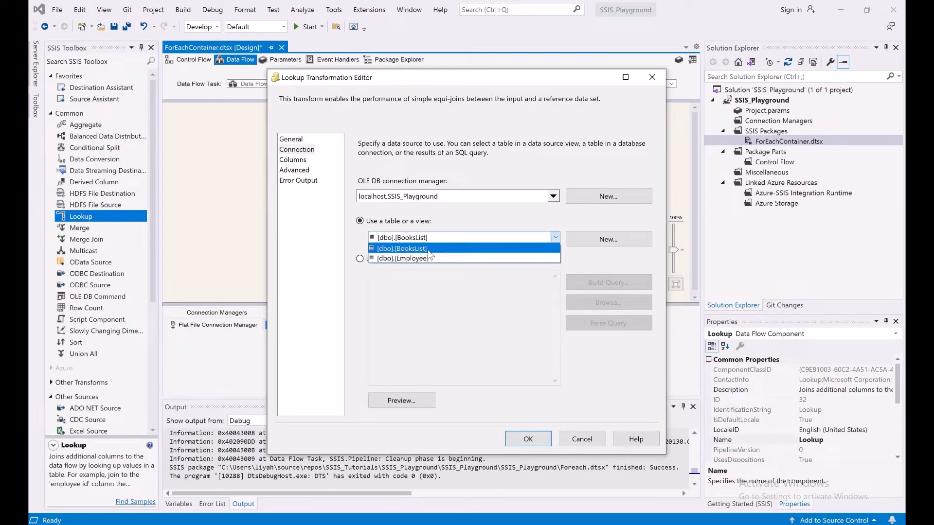
click(440, 249)
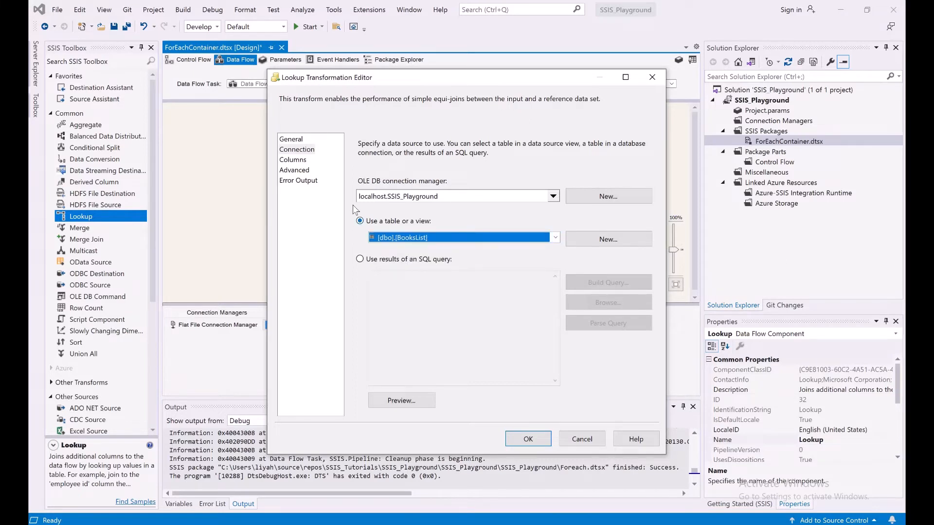
click(298, 161)
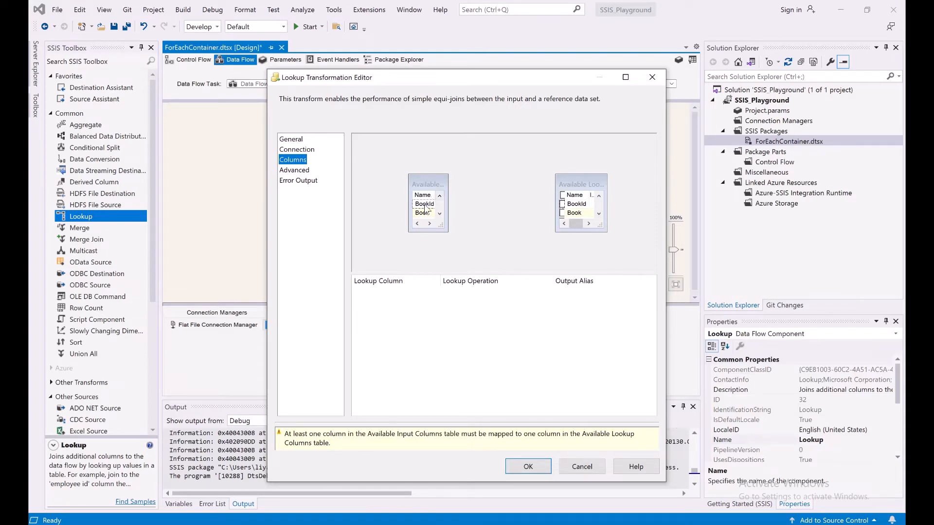
drag(424, 204, 576, 206)
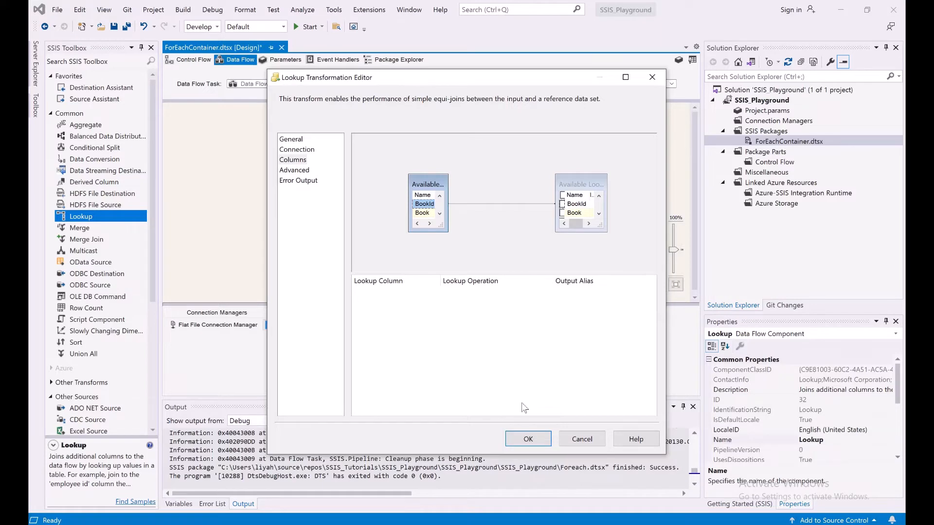
- Confirm the Lookup settings and point the OLE DB Destination at [dbo].[BooksList] with the Table or view access mode
click(519, 441)
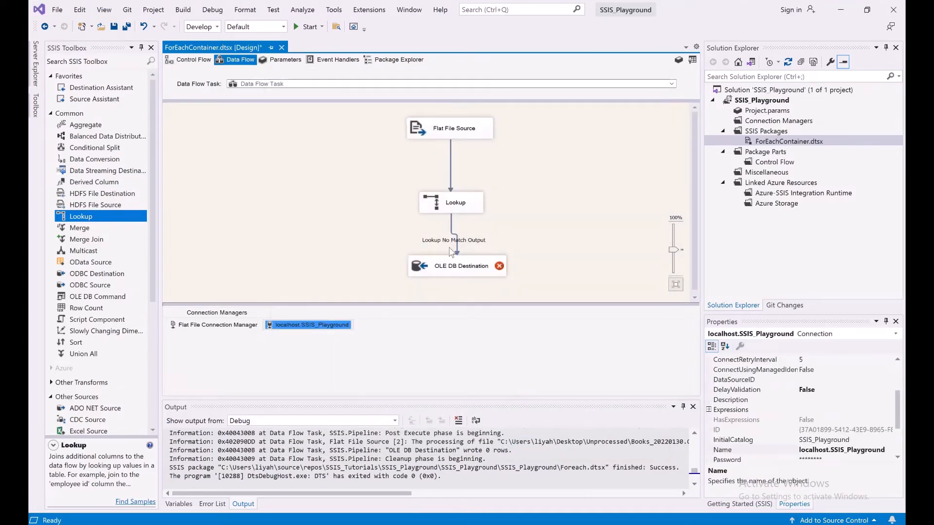
right_click(466, 270)
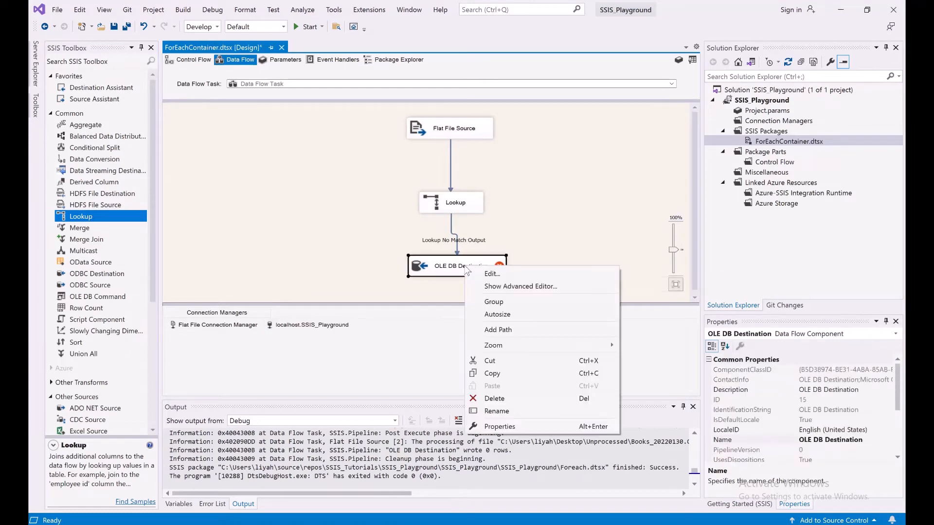
click(491, 274)
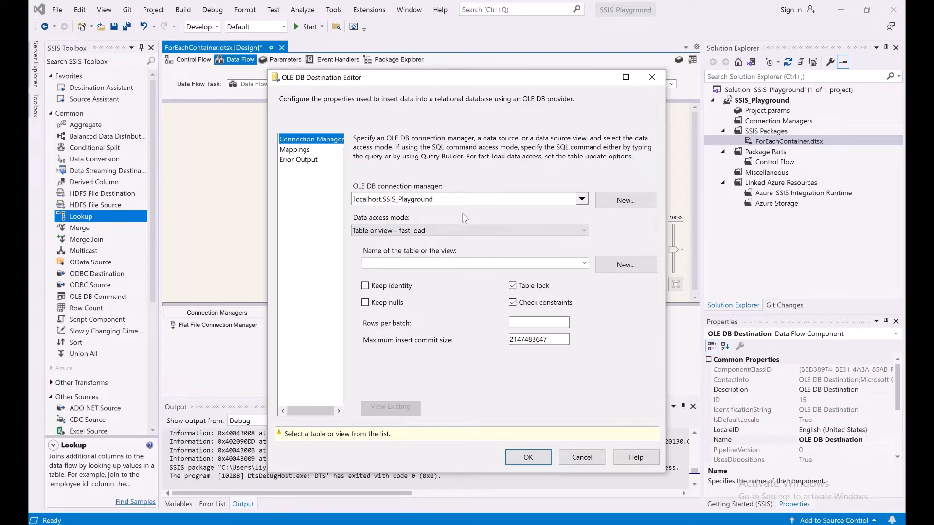
click(460, 235)
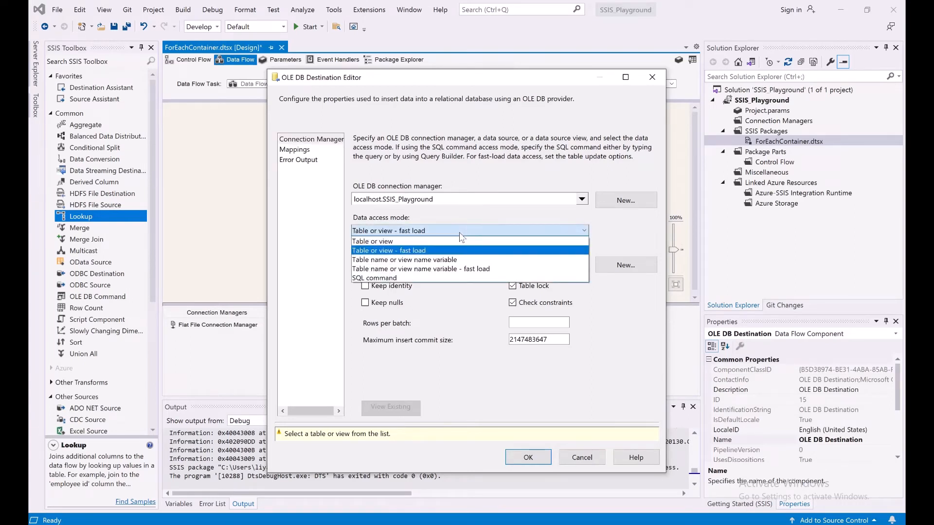
click(441, 242)
click(419, 264)
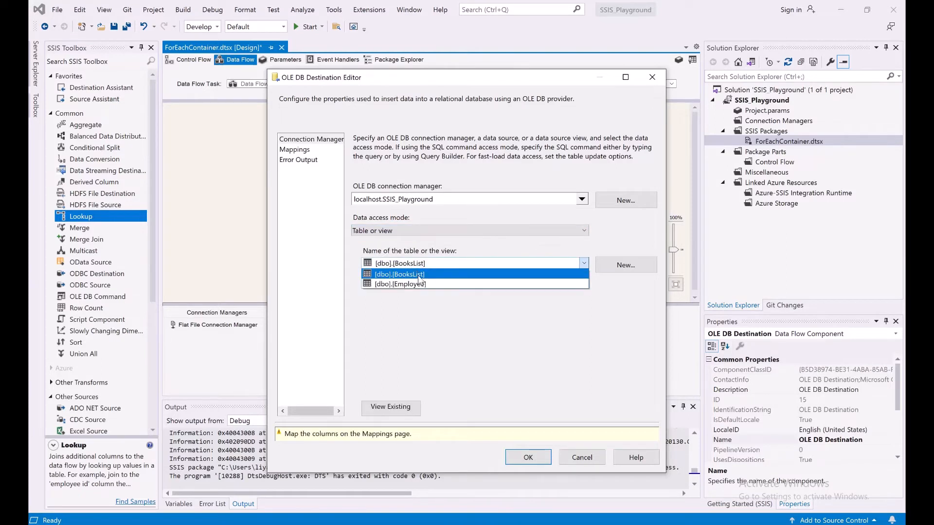
click(419, 276)
- Map the input columns BookId, Book and Author to the same-named destination columns and confirm the OLE DB Destination settings
click(296, 153)
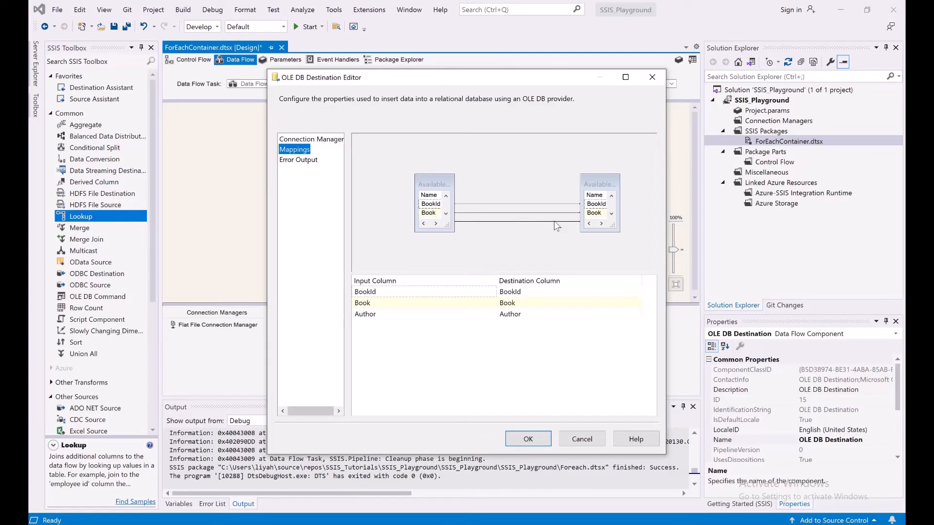
drag(448, 227, 462, 252)
drag(612, 226, 623, 251)
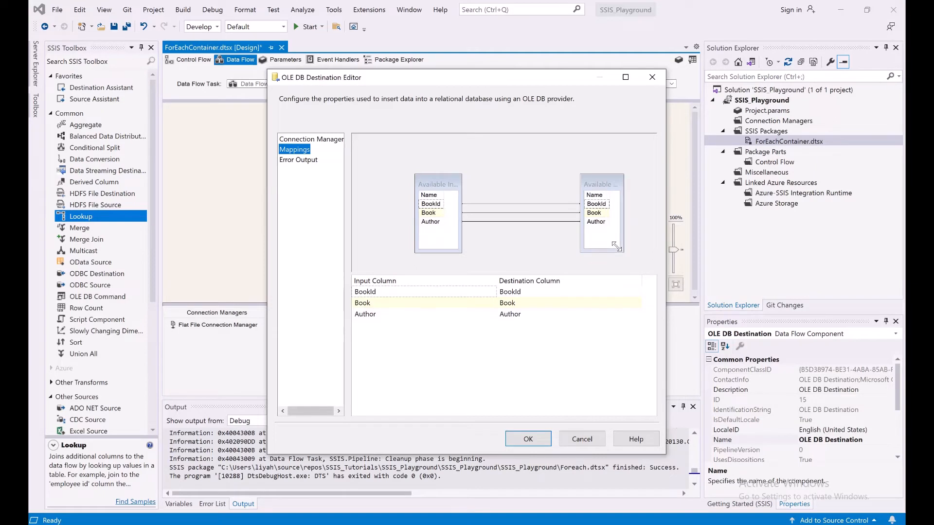
click(529, 439)
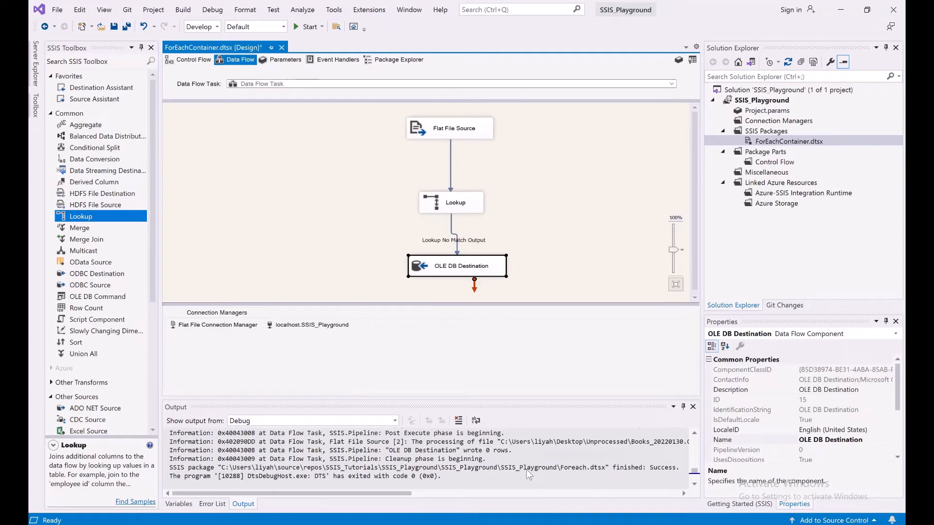
- Switch to SQL Server Management Studio and run the BooksList SELECT query, connecting to localhost with Windows Authentication
key(alt+Tab)
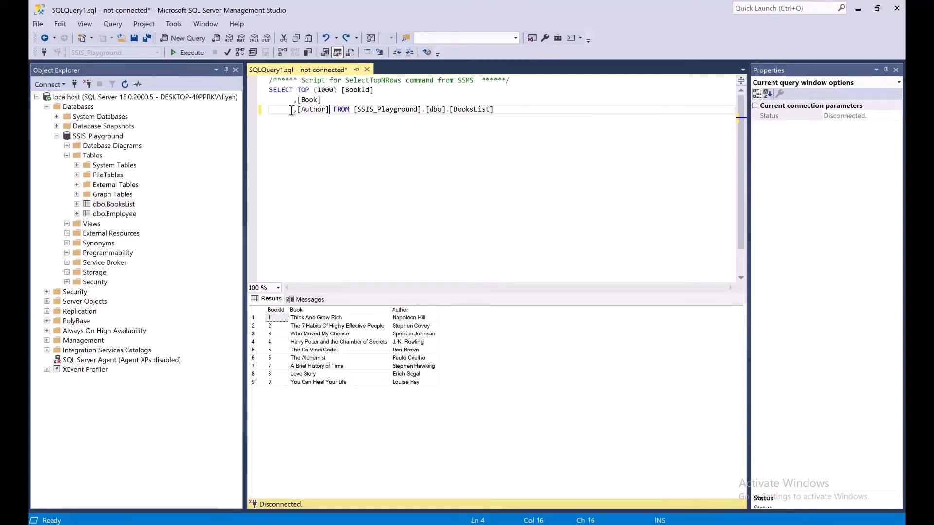
drag(528, 112, 266, 83)
click(226, 52)
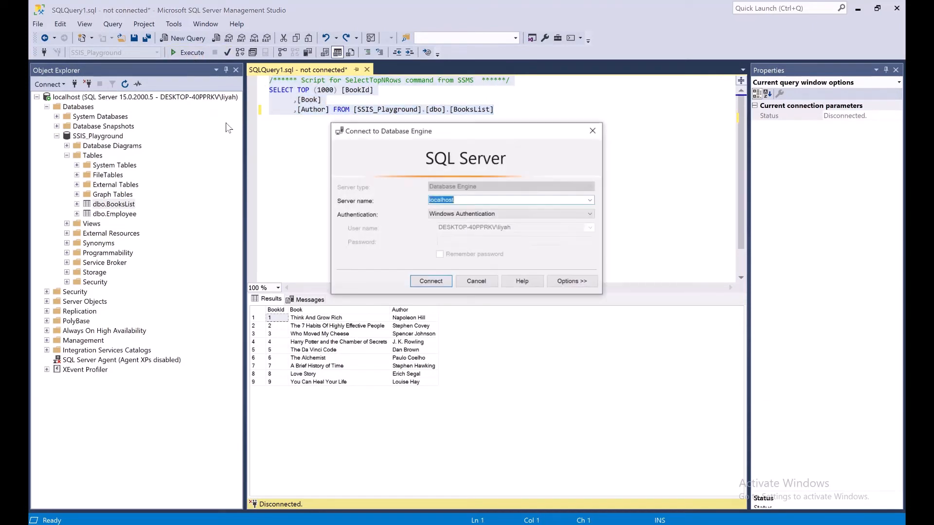
click(450, 285)
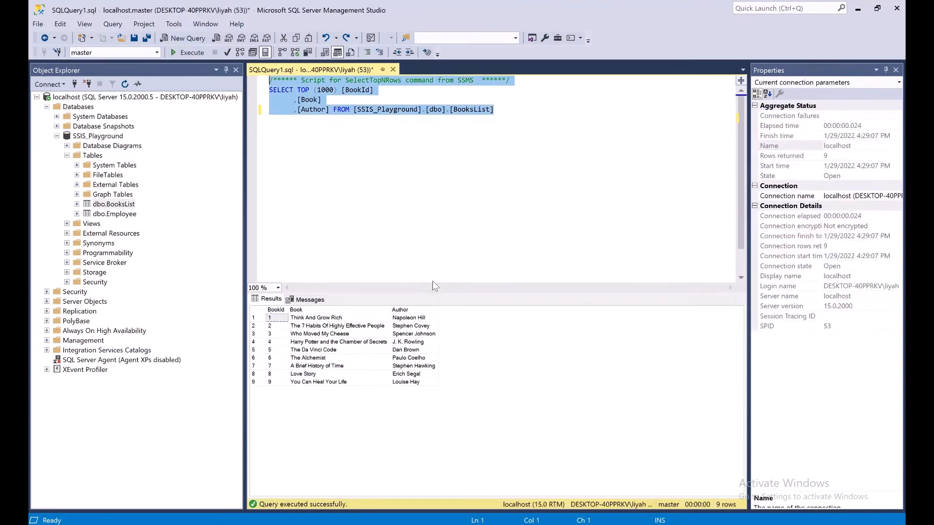
- Rewrite the query's FROM clause as a separate statement, truncate table [SSIS_Playground].[dbo].[BooksList], and execute only that statement
click(345, 143)
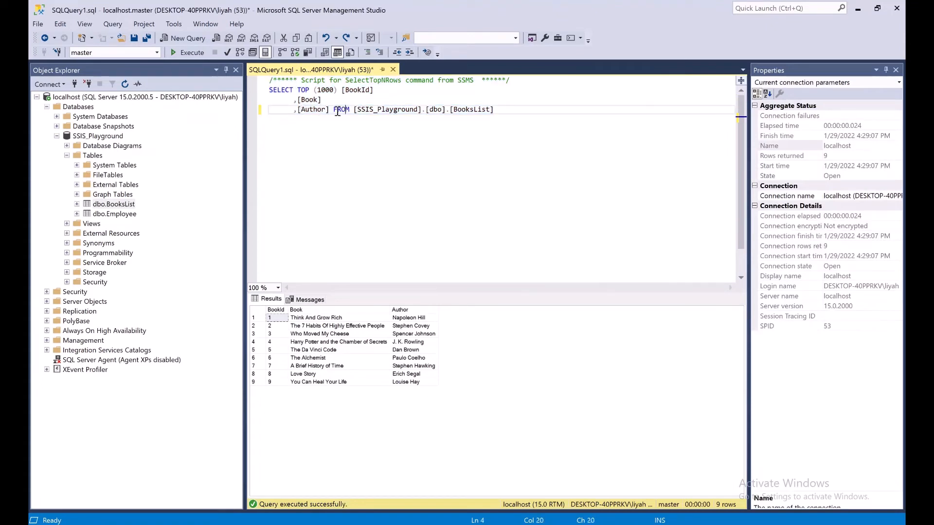
key(Return)
key(Return)
key(Home)
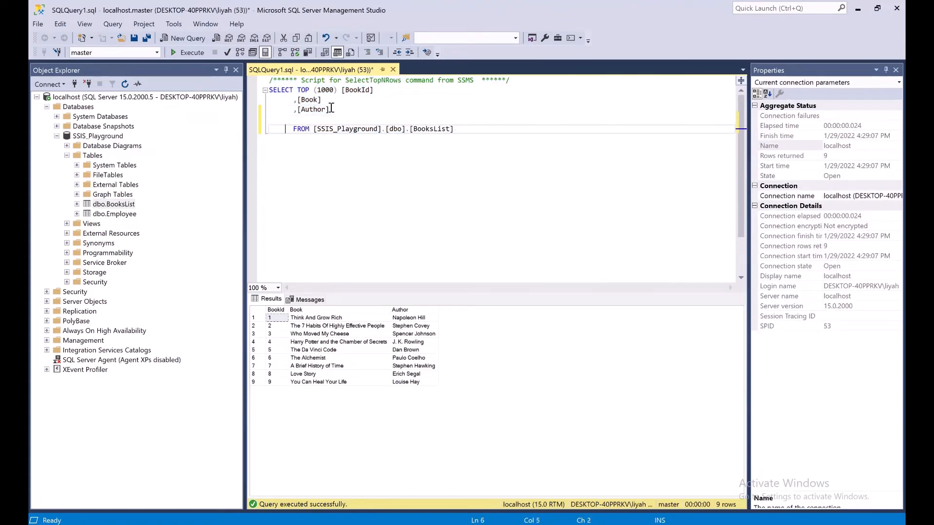
text(truncate)
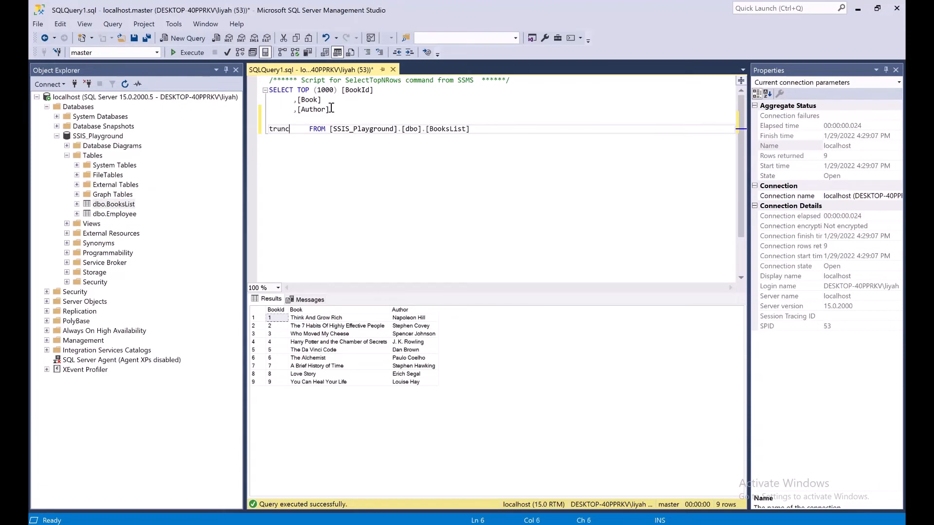
key(shift+Right)
key(shift+Right)
key(shift+Right)
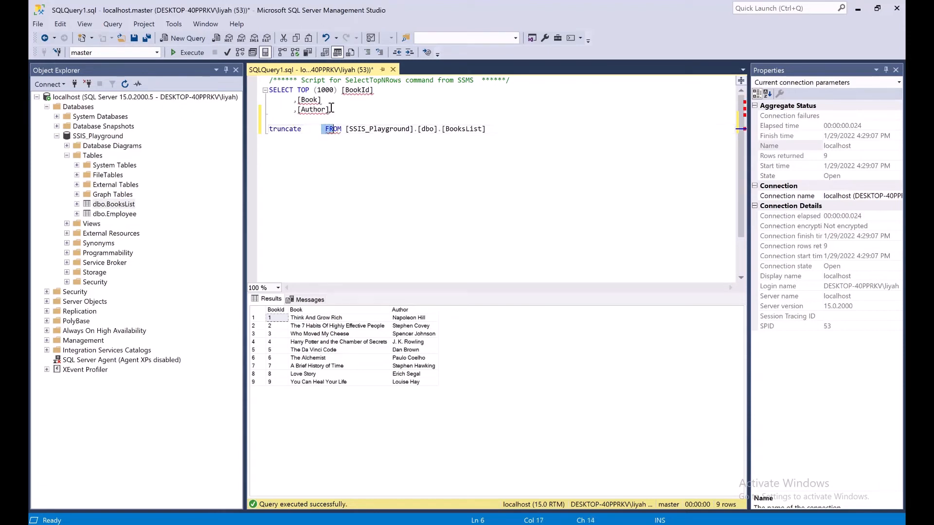
key(BackSpace)
key(BackSpace)
key(BackSpace)
key(BackSpace)
key(BackSpace)
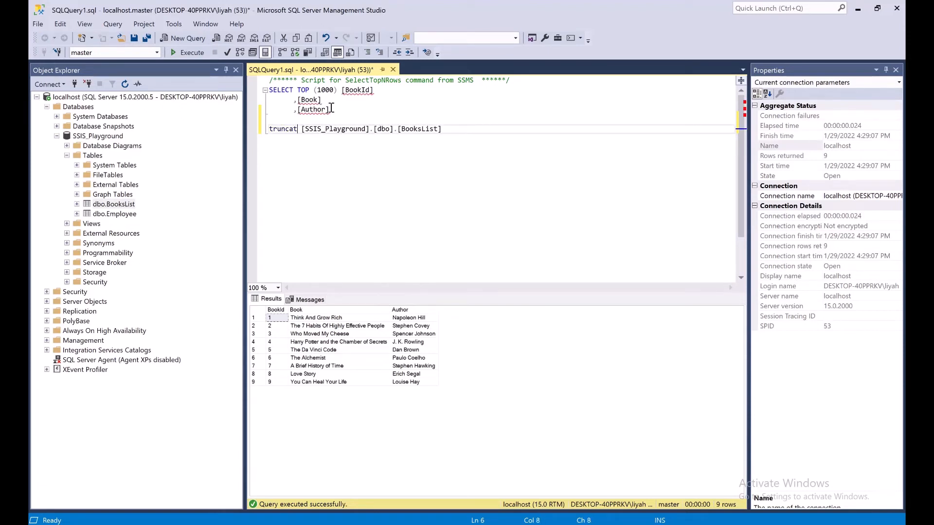
text(e table)
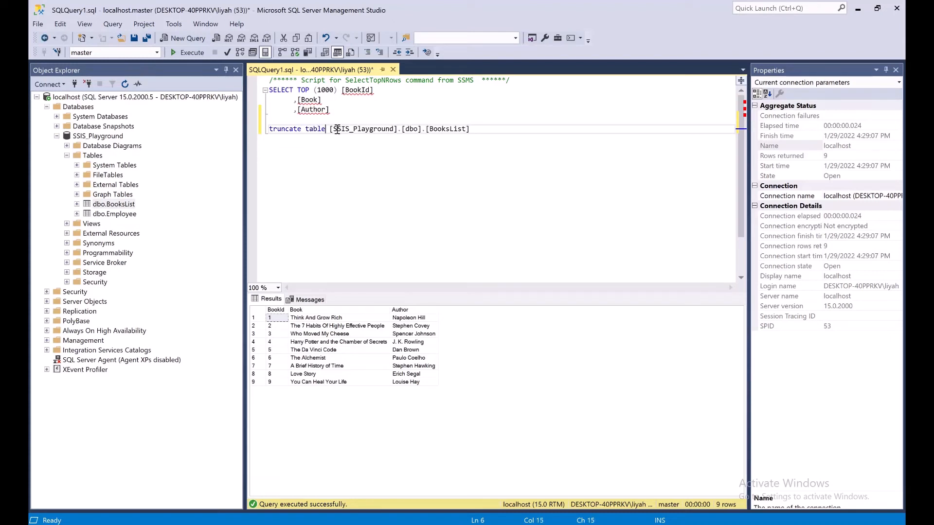
triple_click(337, 130)
click(188, 54)
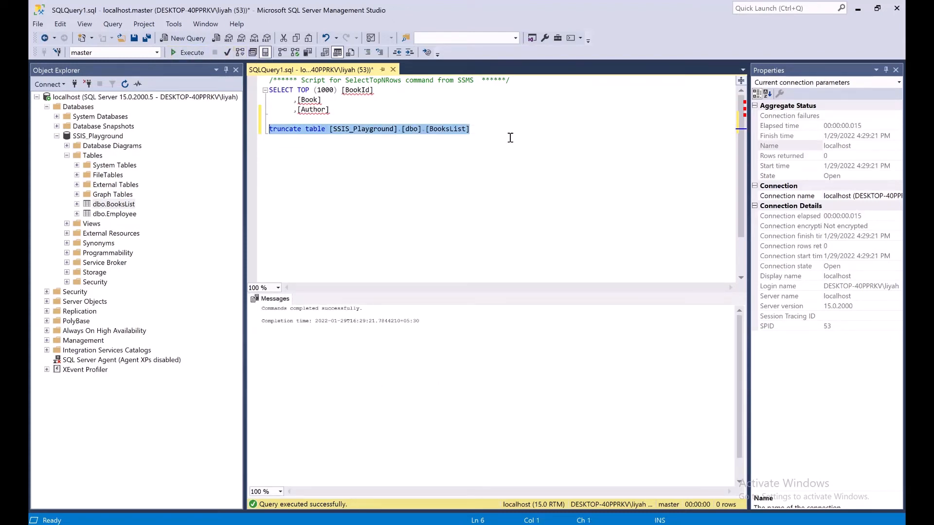
- Replace "truncate table" with "from" to restore the BooksList SELECT query and execute it
click(275, 127)
double_click(275, 128)
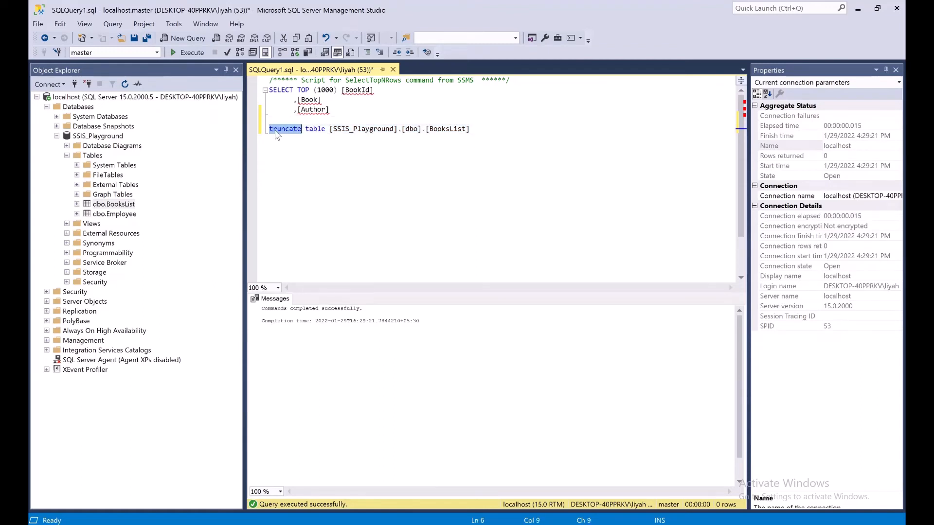
shift+click(323, 127)
key(BackSpace)
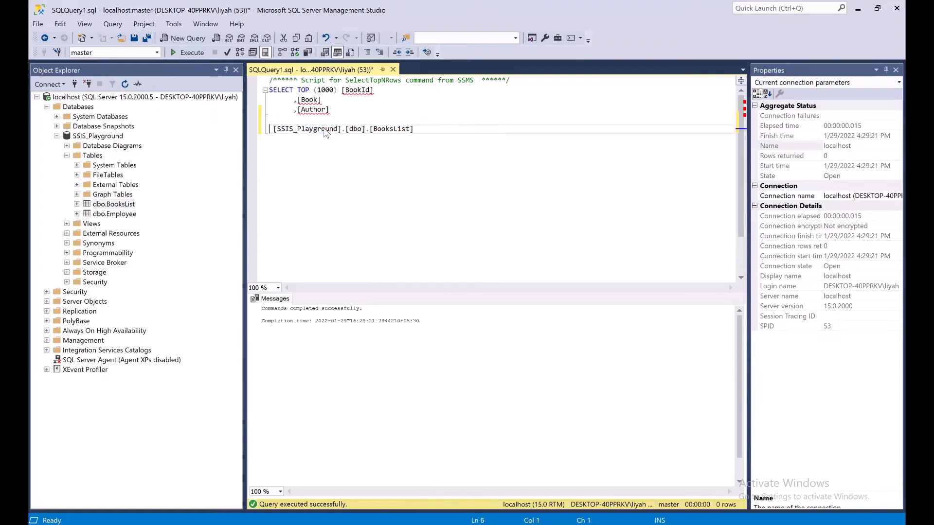
text(from)
drag(443, 129, 226, 68)
click(187, 53)
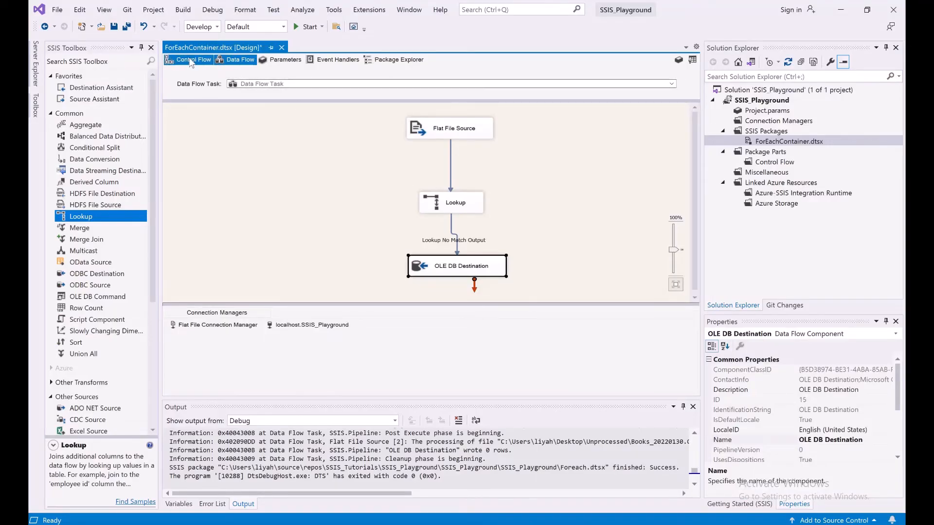
- Add a property expression for ConnectionString to the Flat File Connection Manager
click(453, 137)
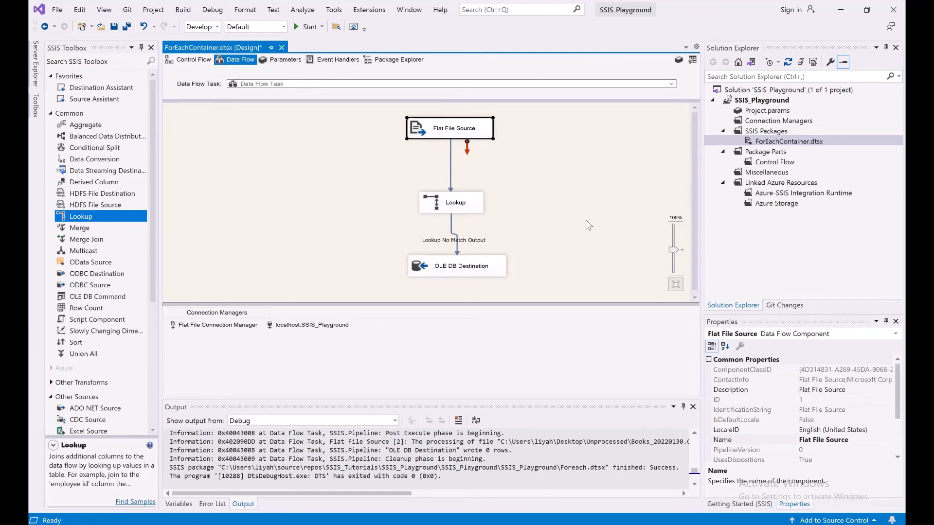
mouse_move(898, 410)
mouse_down()
mouse_move(900, 442)
mouse_move(896, 388)
mouse_move(900, 453)
mouse_move(900, 418)
mouse_up()
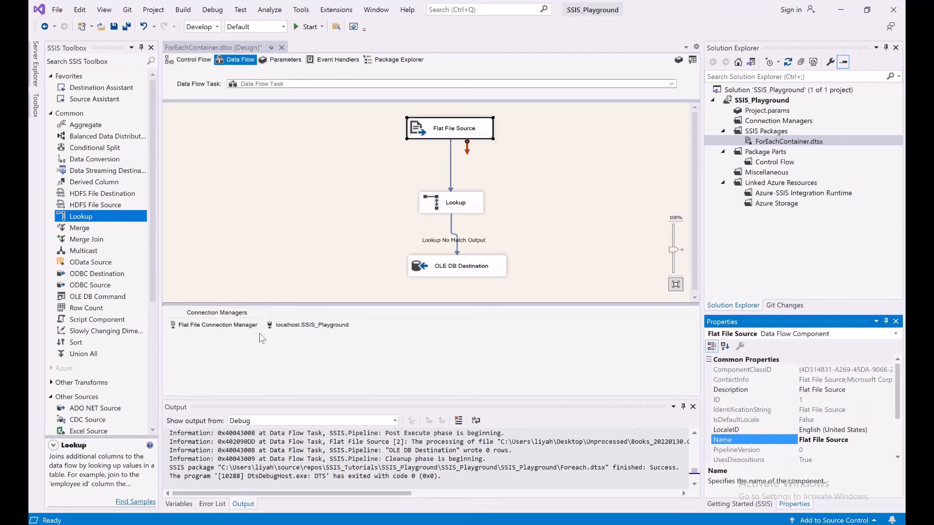
click(244, 331)
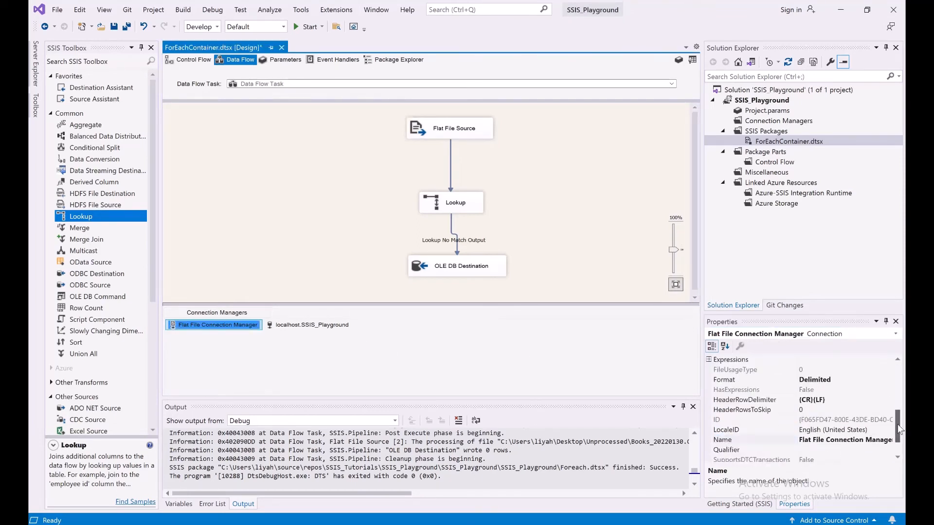
drag(898, 424, 895, 412)
click(856, 400)
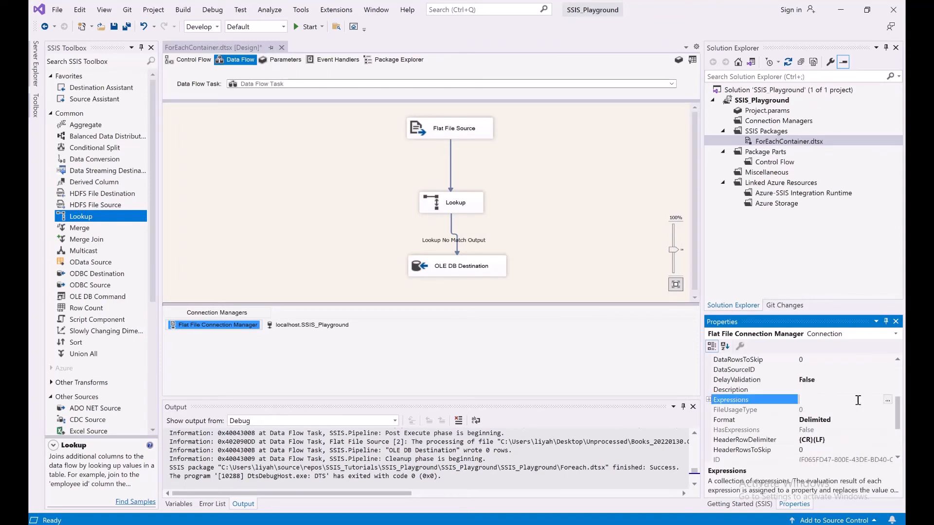
click(890, 401)
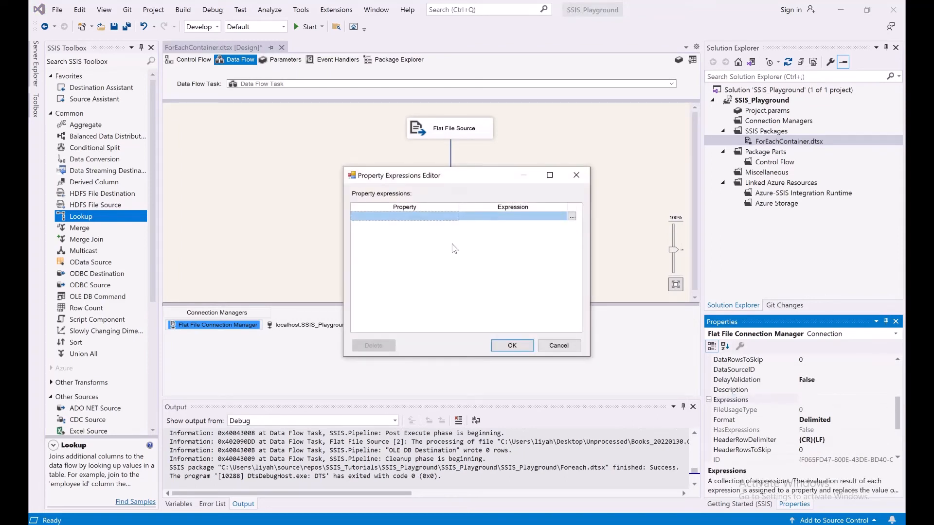
click(440, 215)
click(455, 216)
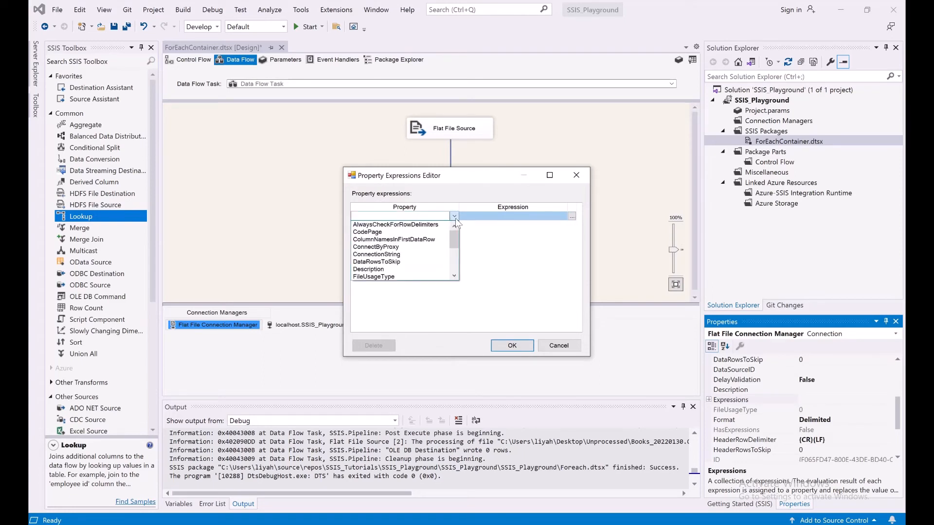
click(423, 254)
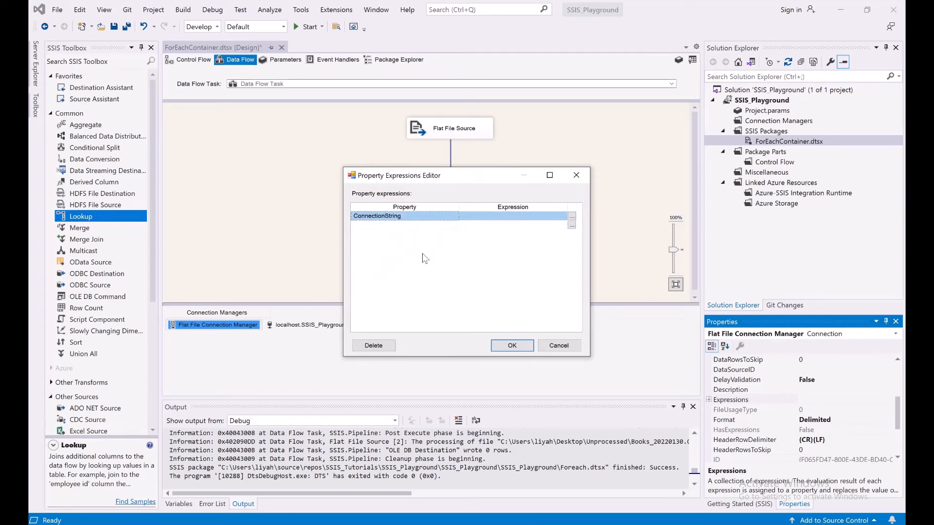
- Build the ConnectionString expression @[$Package::CSVFolderPath] +"\\"+@[User::FileName] and evaluate it
click(572, 216)
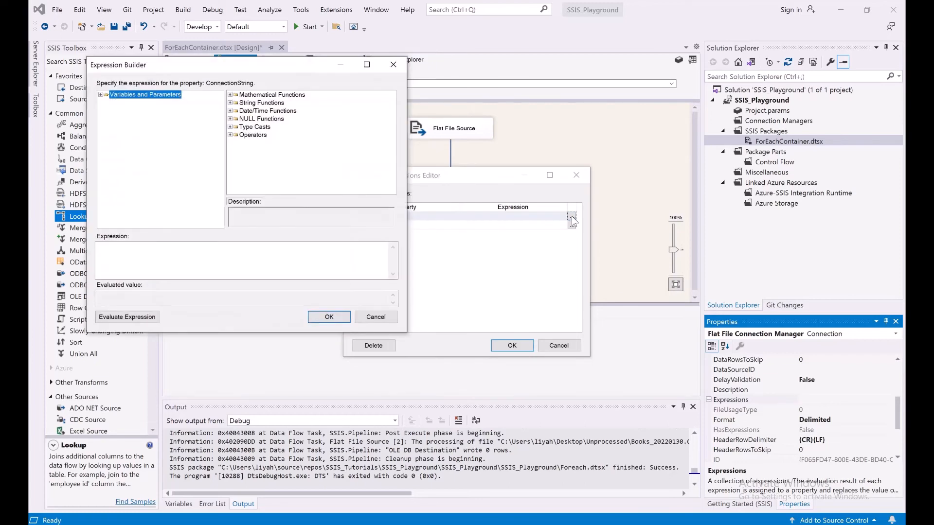
click(101, 94)
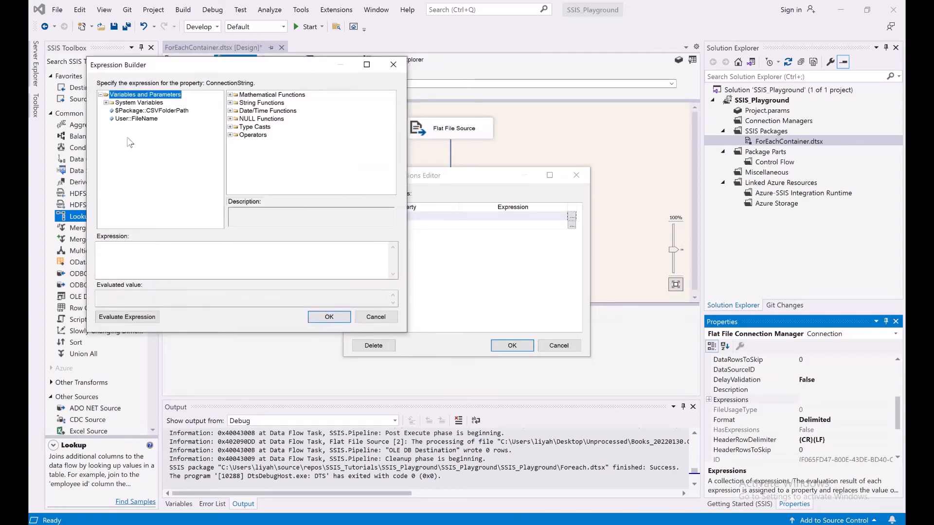
drag(126, 112, 124, 255)
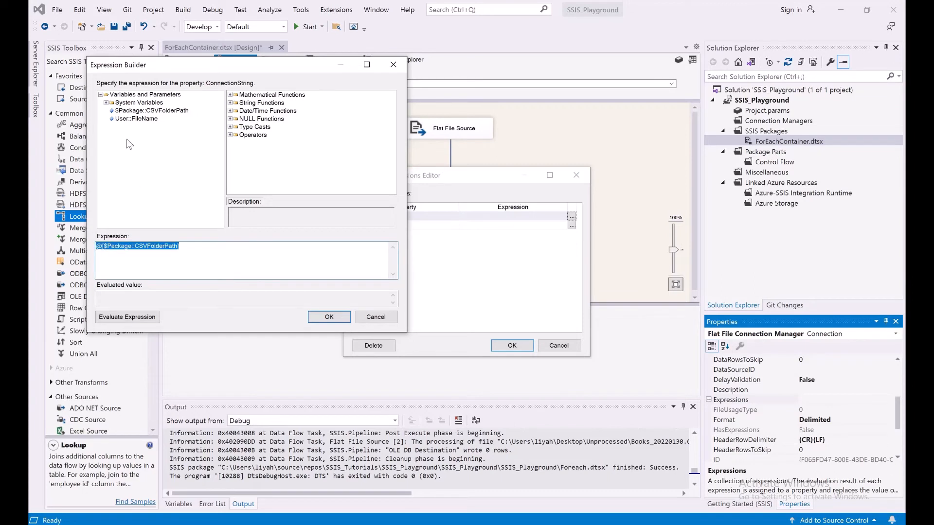
drag(121, 119, 216, 247)
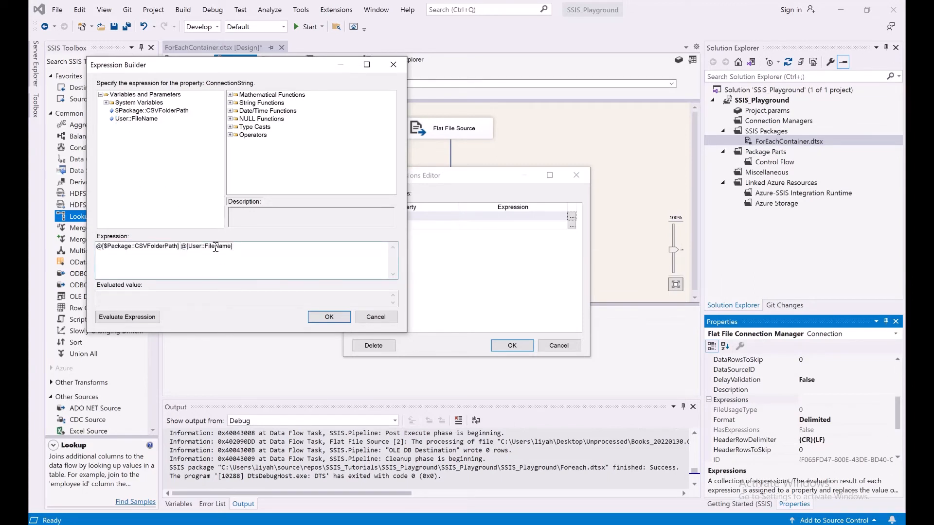
text(+)
text(+)
text("")
key(Left)
text(\\)
click(127, 317)
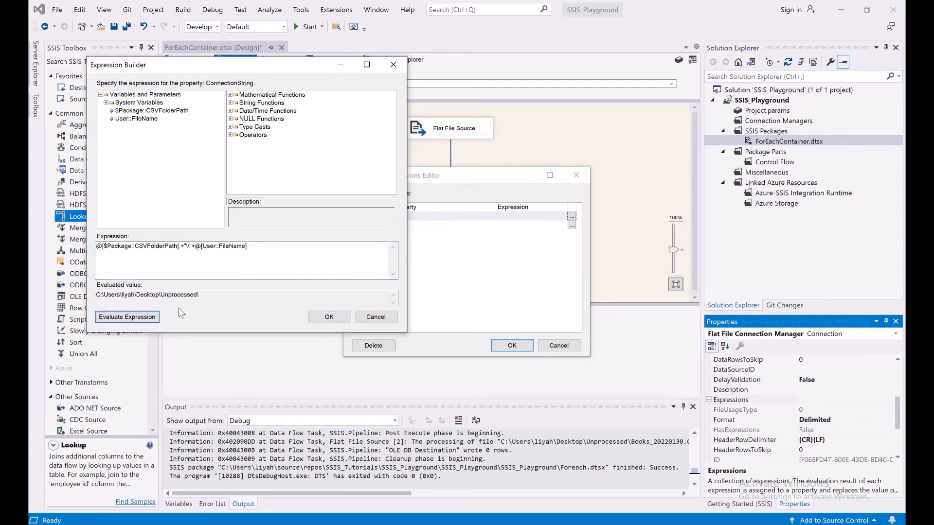
click(221, 294)
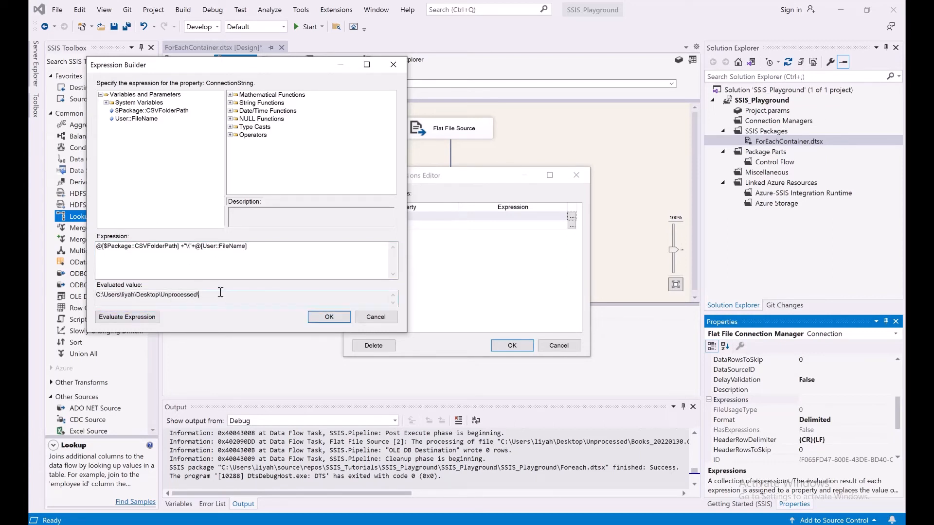
drag(195, 247, 249, 247)
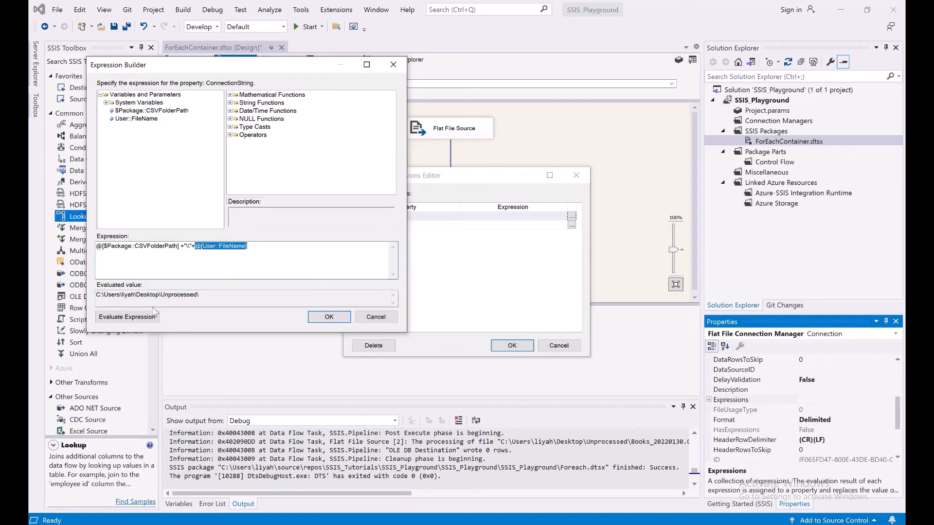
- Accept the evaluated ConnectionString expression and save the Flat File Connection Manager's property expressions
click(216, 296)
click(330, 318)
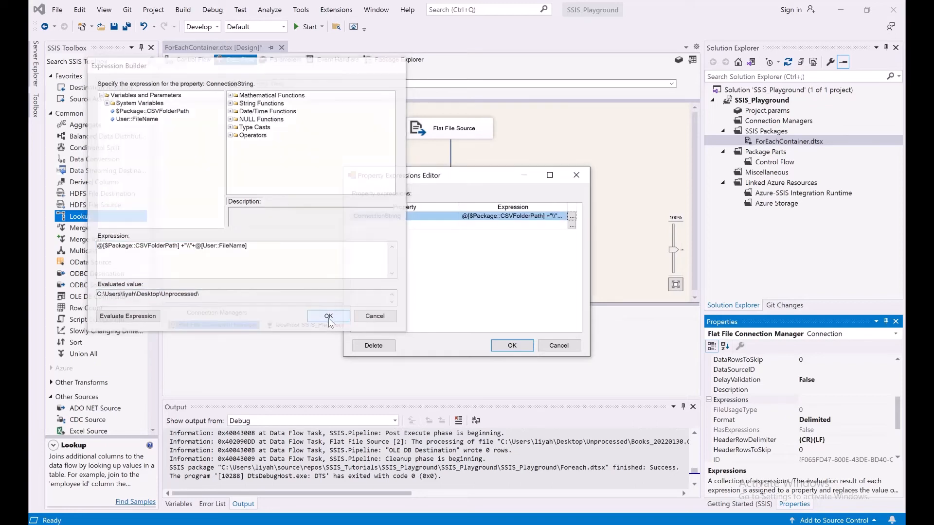
click(506, 348)
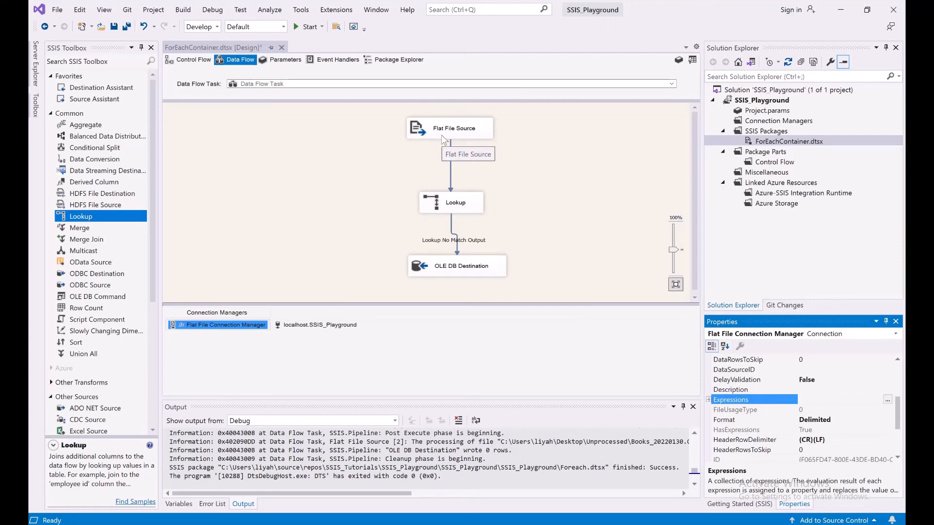
- Run the ForEachContainer package from its control flow and re-execute the BooksList SELECT query in SQL Server Management Studio
click(193, 60)
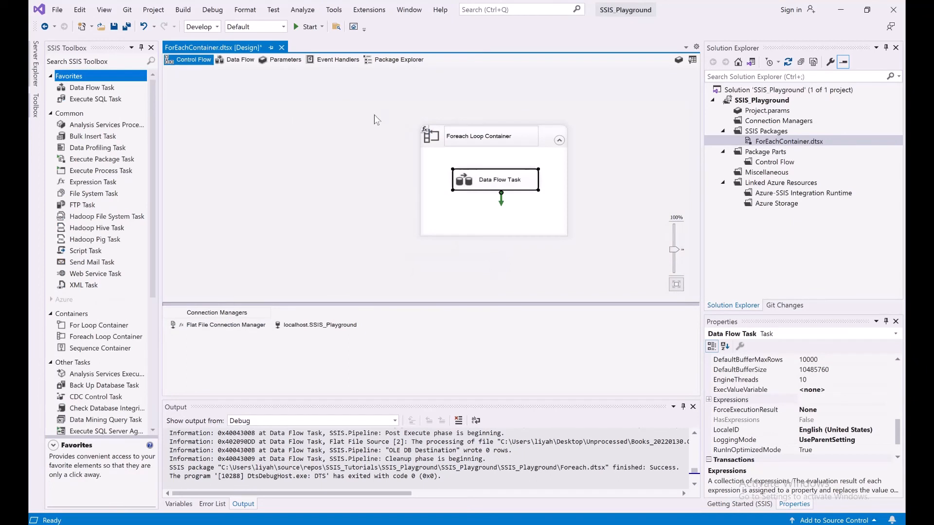
click(307, 29)
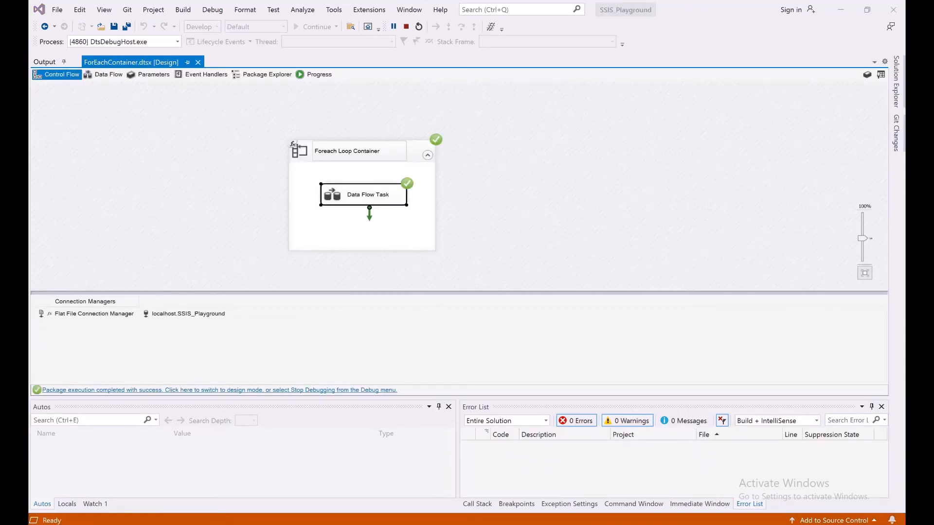
key(alt+Tab)
click(188, 54)
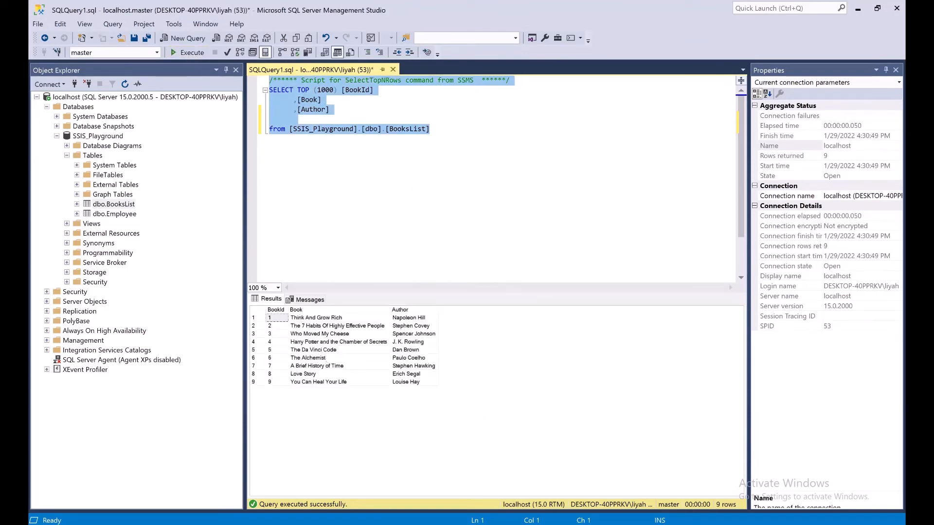
- Switch to the Unprocessed folder in File Explorer and open Books_20220128.CSV in Notepad++ to examine its rows
key(alt+Tab)
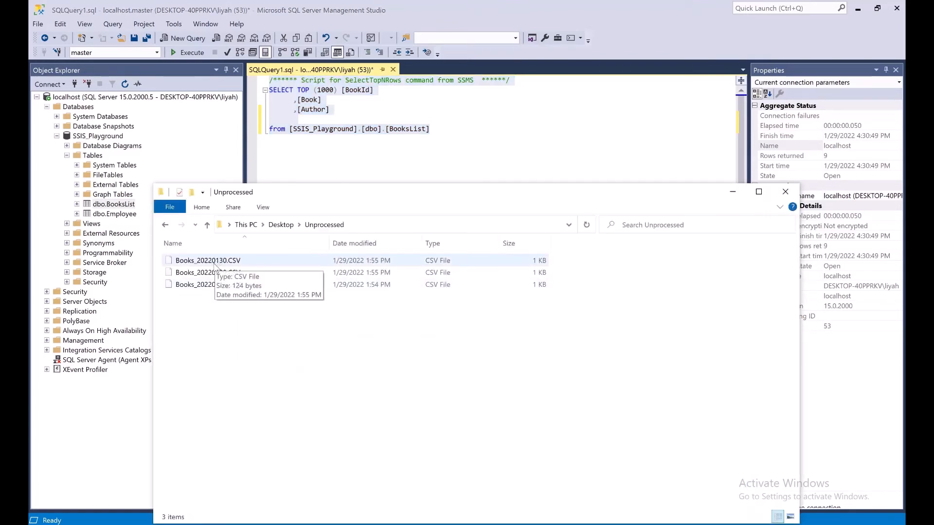
click(201, 286)
right_click(203, 291)
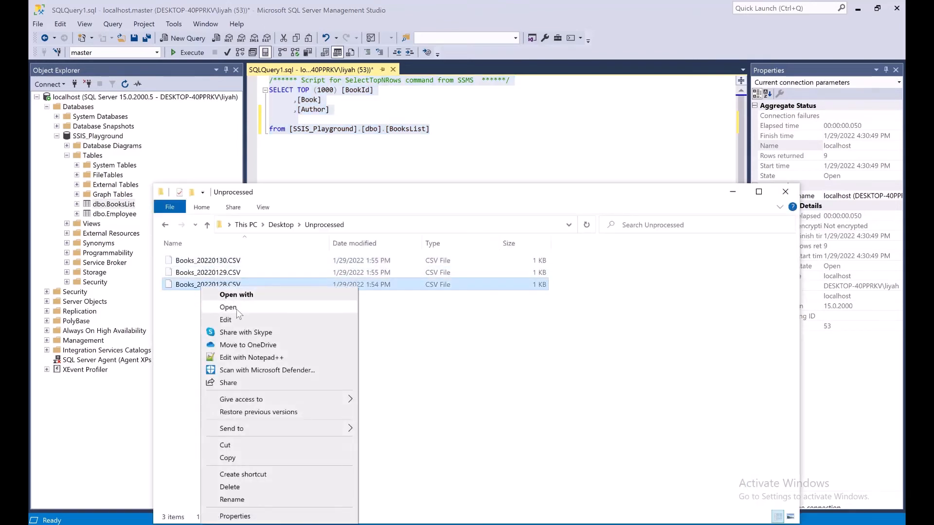
click(256, 360)
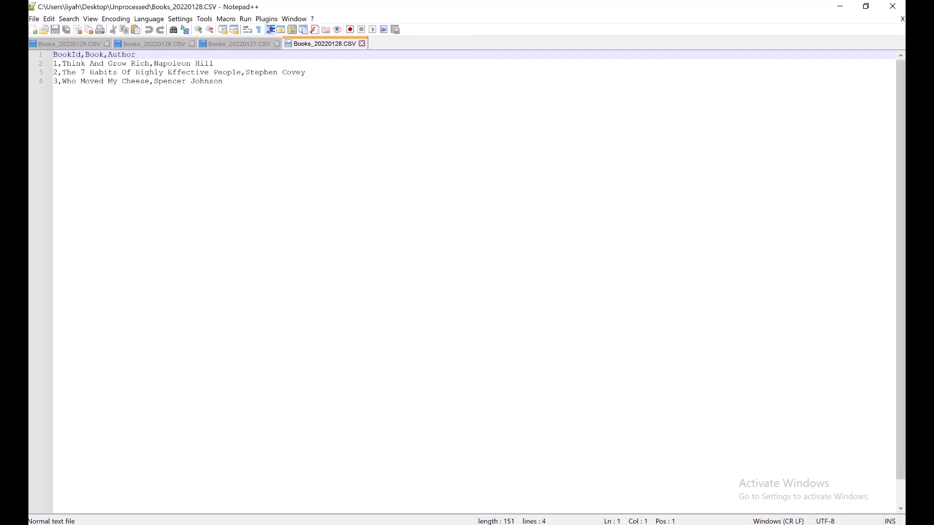
- Return to the Unprocessed folder and open Books_20220129.CSV in Notepad to examine its rows
click(330, 524)
right_click(268, 271)
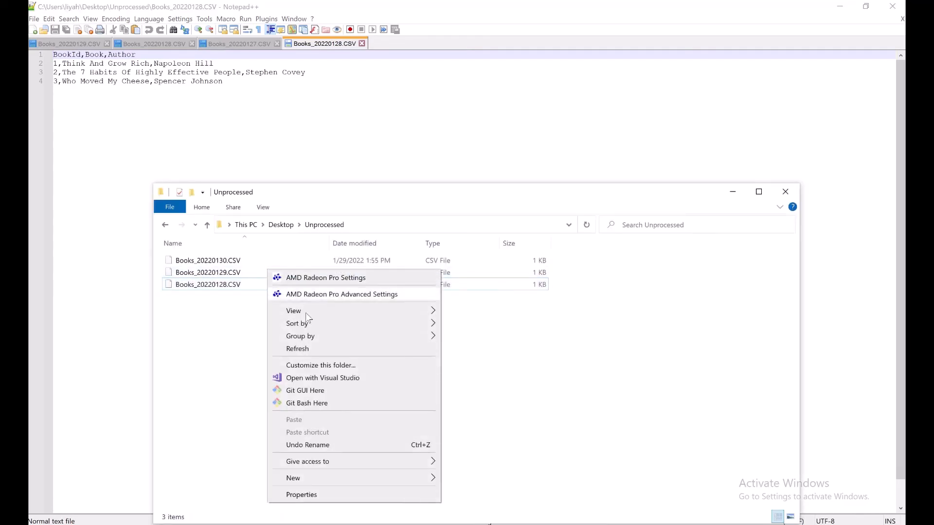
mouse_move(328, 478)
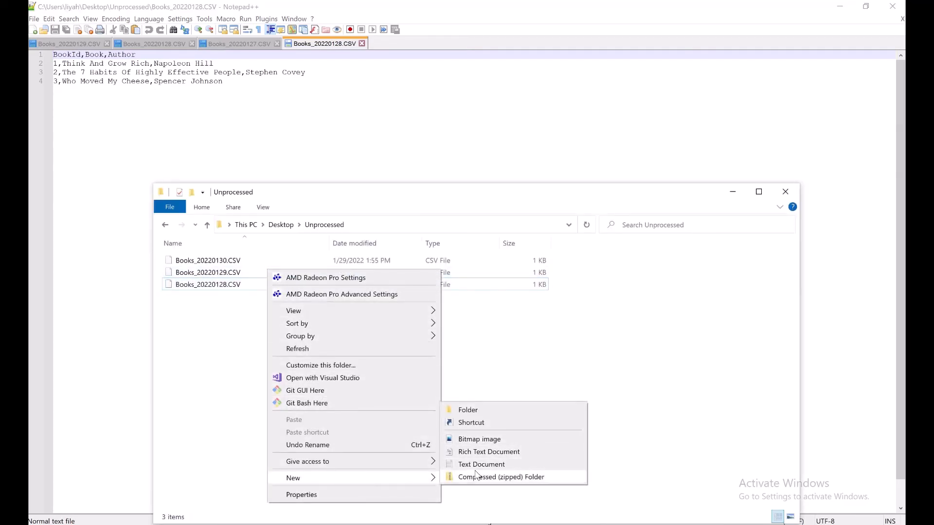
click(231, 339)
right_click(202, 274)
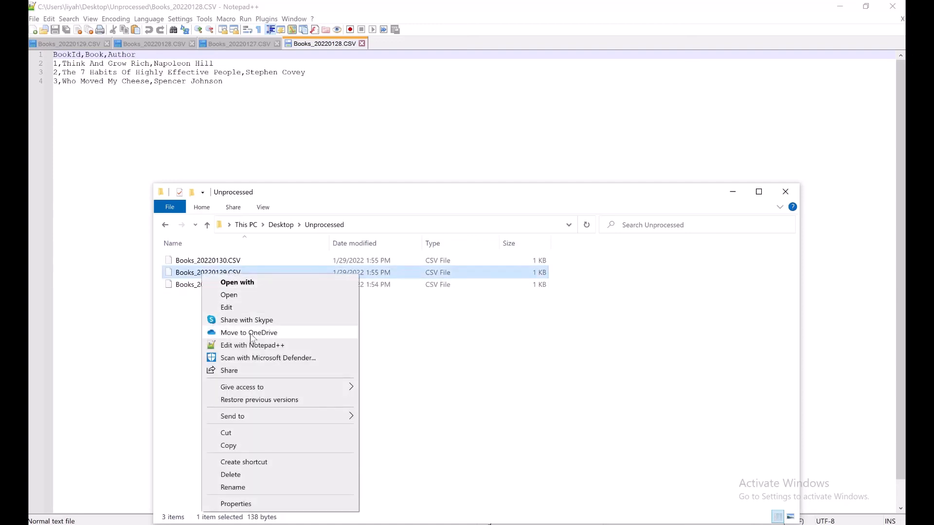
click(230, 307)
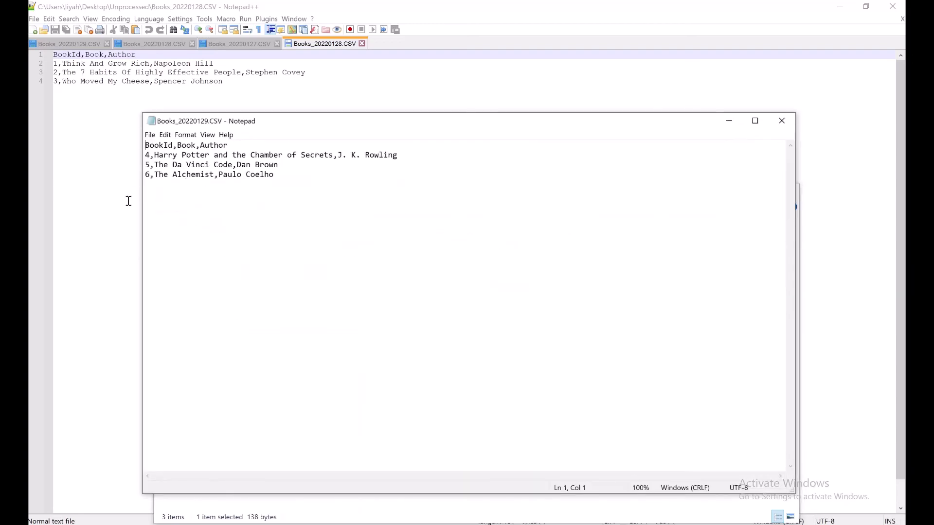
- Open Books_20220130.CSV from the Unprocessed folder in Notepad++ to examine its rows
click(222, 517)
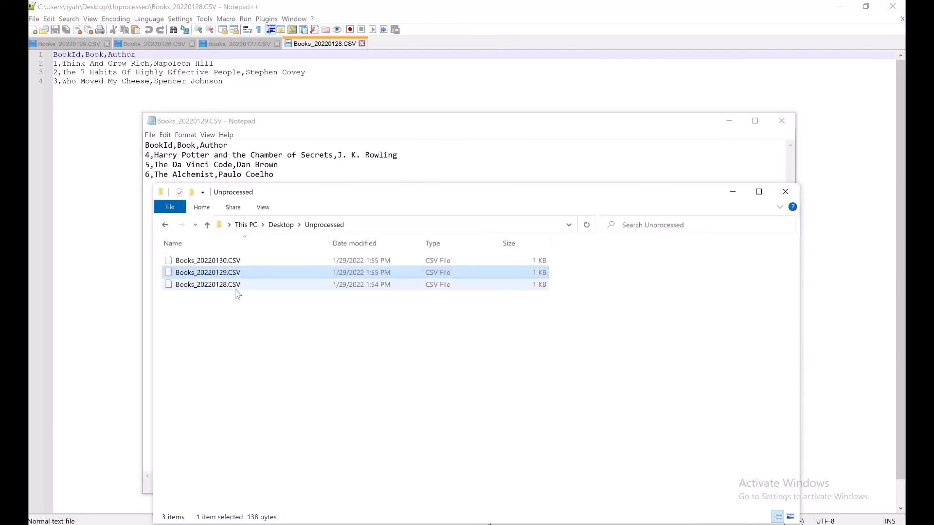
right_click(214, 260)
click(265, 330)
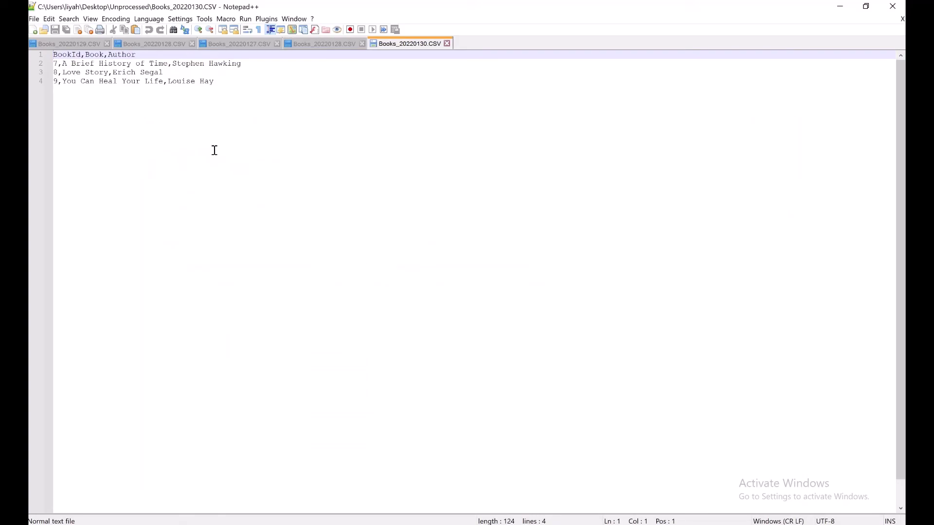
- Switch to Visual Studio, stop the current debug session and run the ForEachContainer package again
key(alt+Tab)
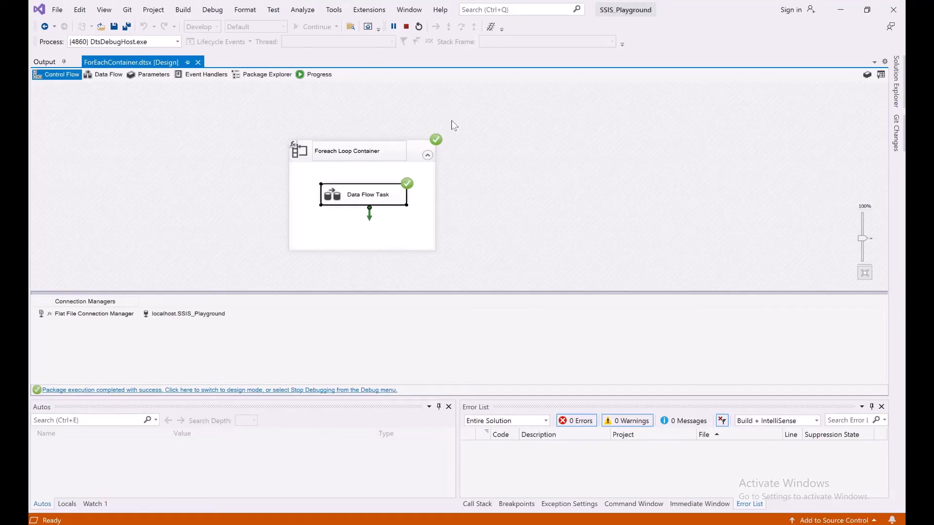
click(406, 27)
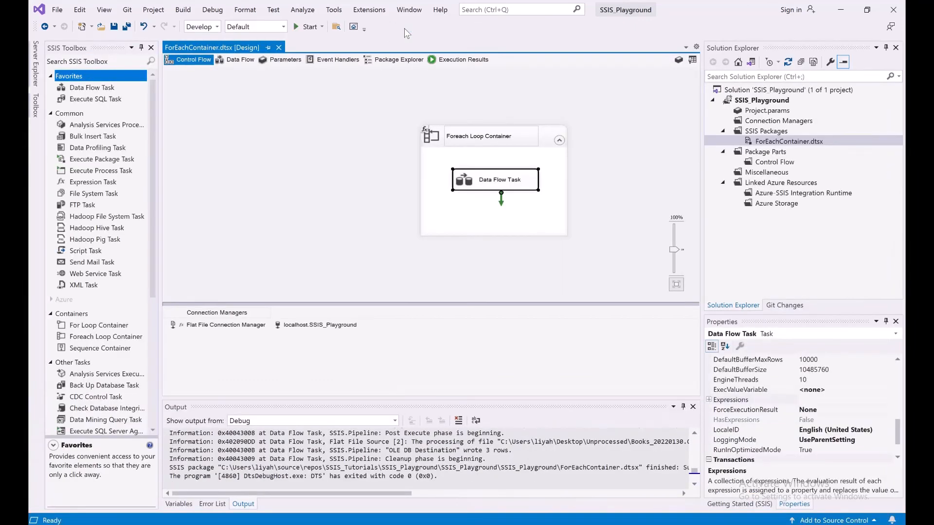
click(306, 27)
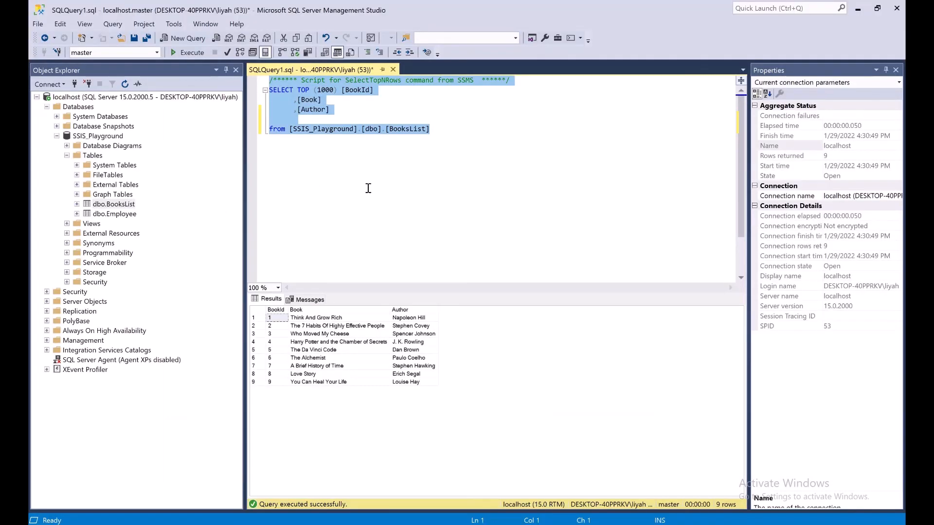
- Re-execute the BooksList query in SQL Server Management Studio, and stop the package's debug session in Visual Studio
click(186, 51)
click(507, 524)
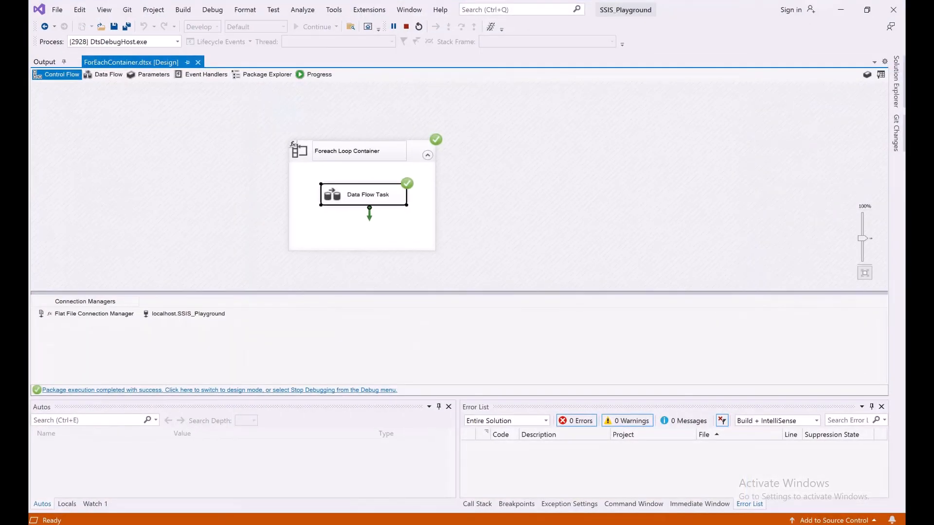
click(406, 27)
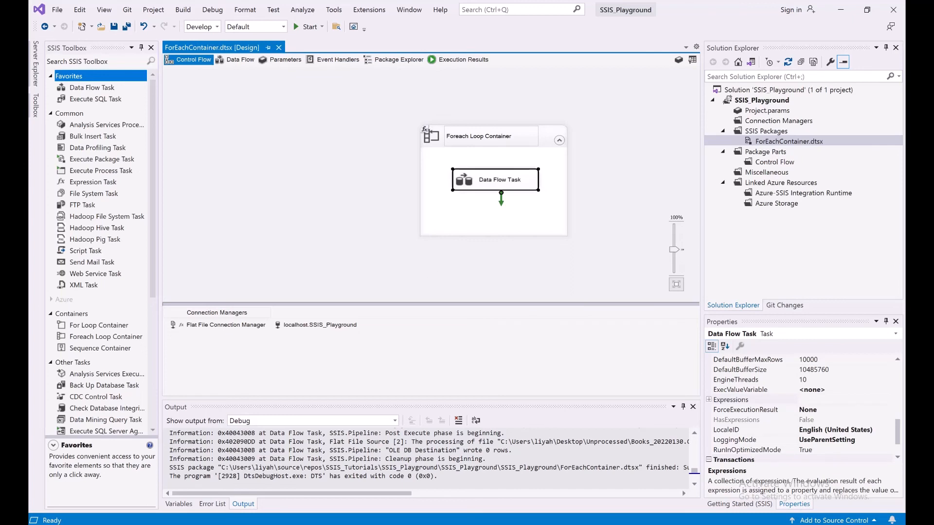
click(749, 524)
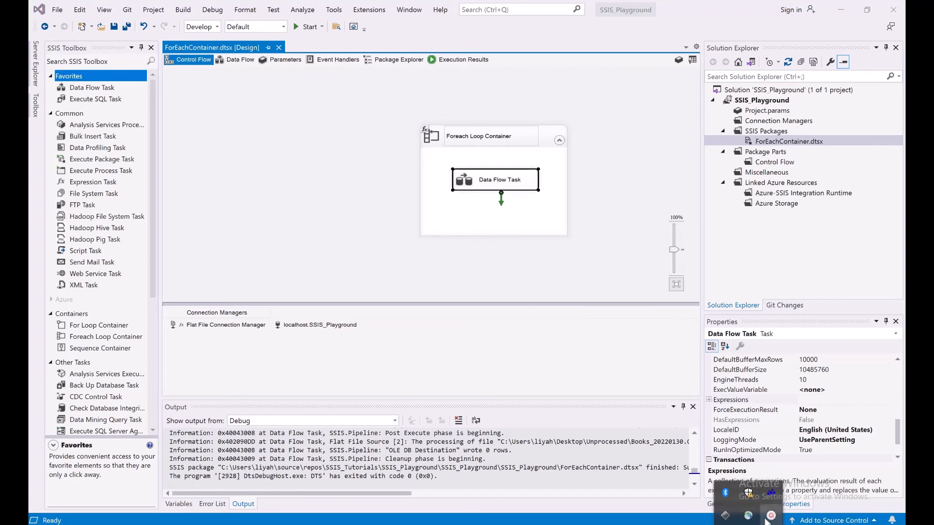
click(748, 492)
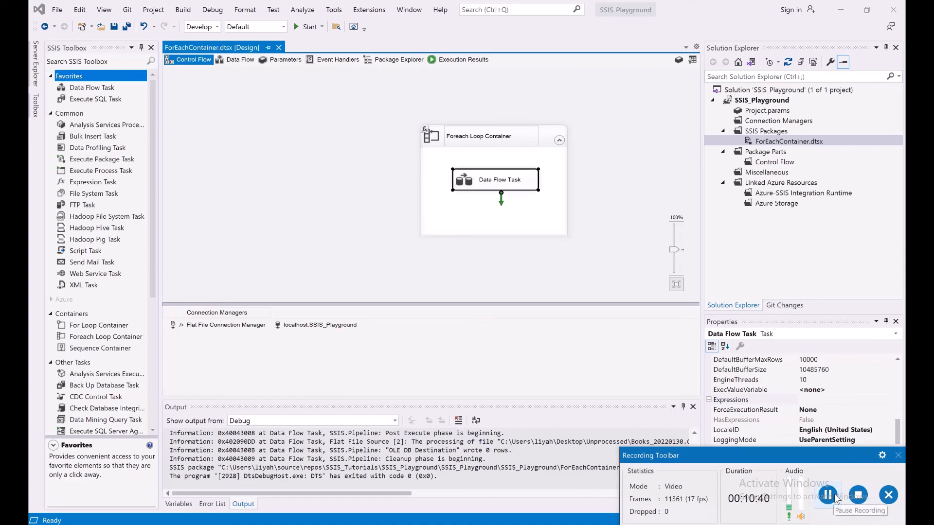